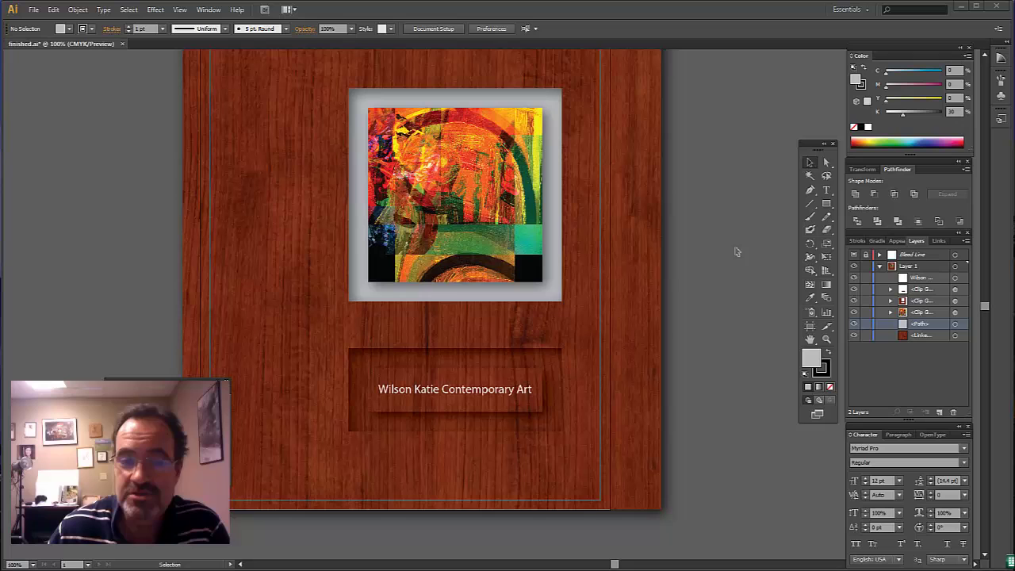
Open the back.pdf binder cover template with File > Open
{"action": "left_click", "coordinate": [33, 10]}
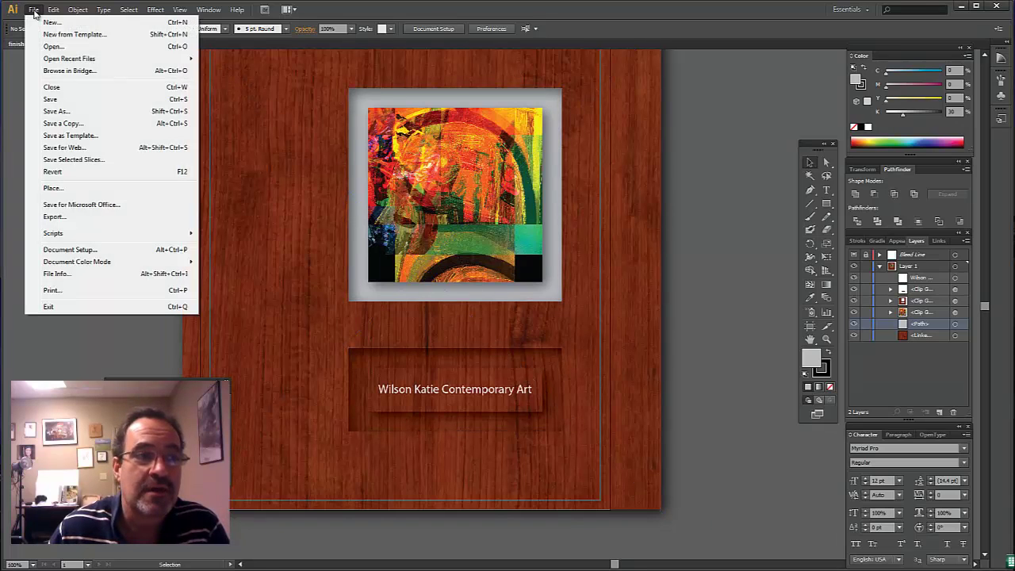
{"action": "left_click", "coordinate": [62, 47]}
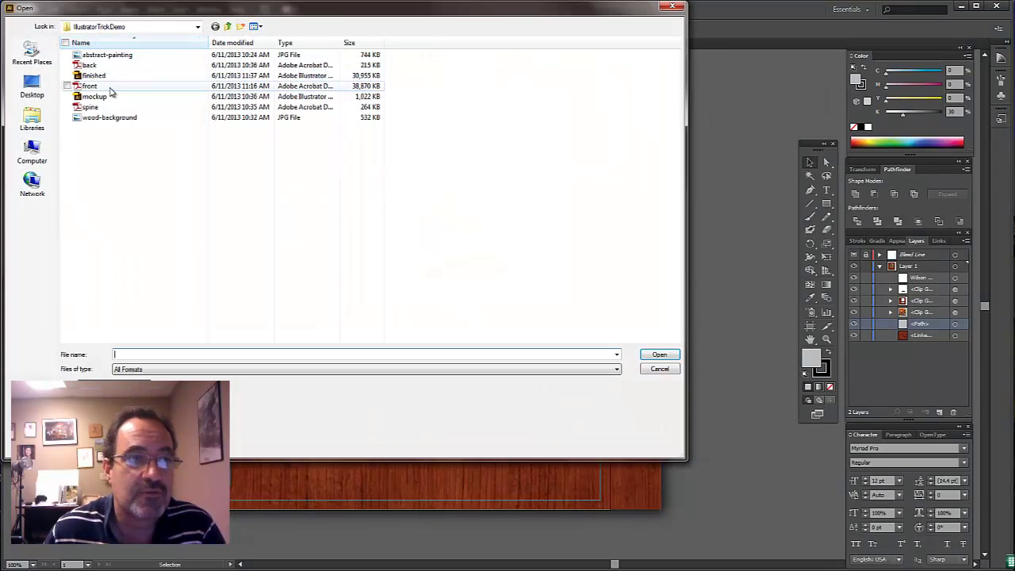
{"action": "double_click", "coordinate": [111, 75]}
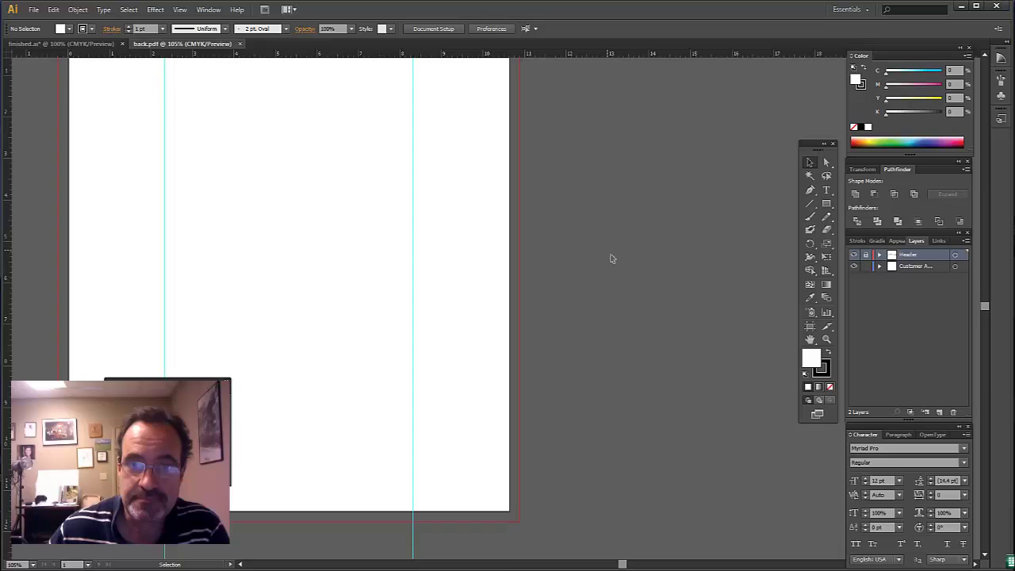
{"action": "scroll", "coordinate": [610, 259], "scroll_direction": "up", "scroll_amount": 5}
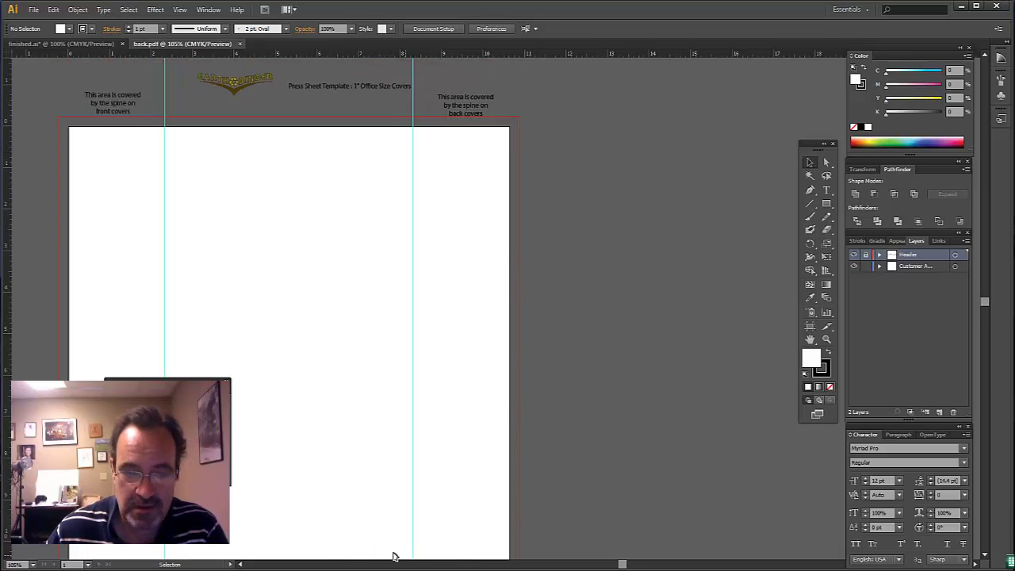
{"action": "scroll", "coordinate": [240, 565], "scroll_direction": "left", "scroll_amount": 3}
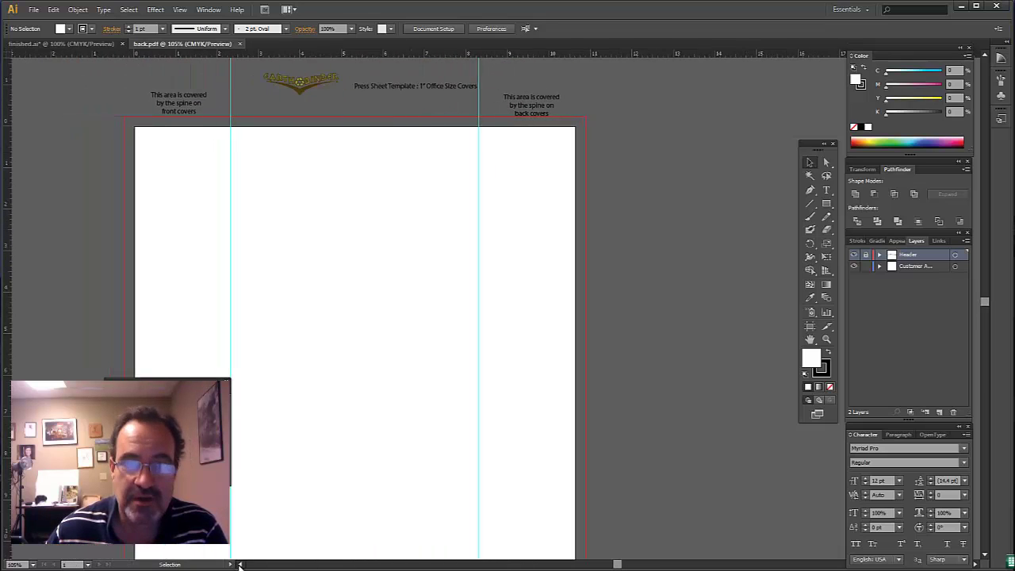
Zoom back.pdf to 66.67%, target the Customer layer, and glance at finished.ai
{"action": "left_click", "coordinate": [34, 564]}
{"action": "left_click", "coordinate": [47, 431]}
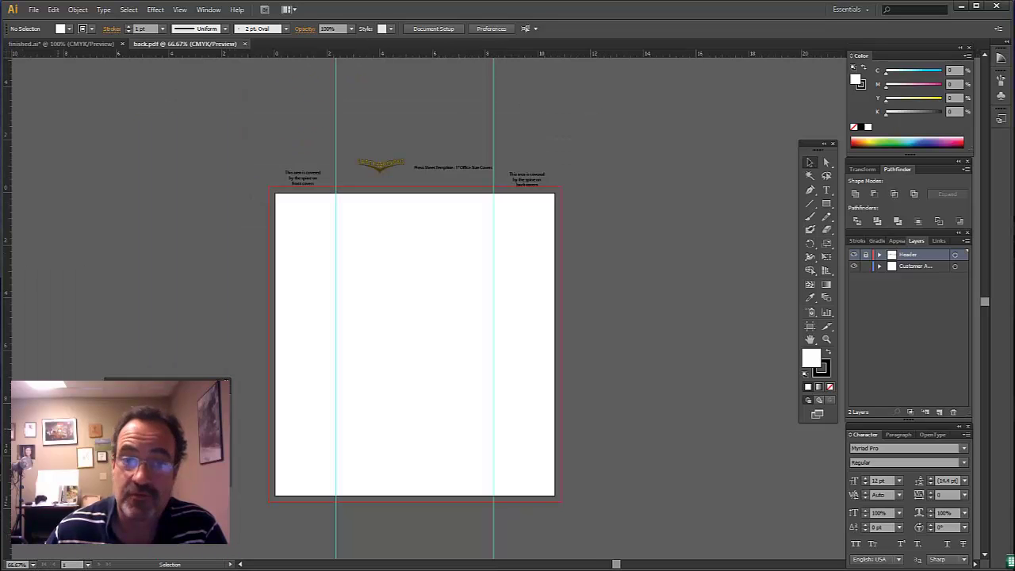
{"action": "scroll", "coordinate": [238, 233], "scroll_direction": "down", "scroll_amount": 2}
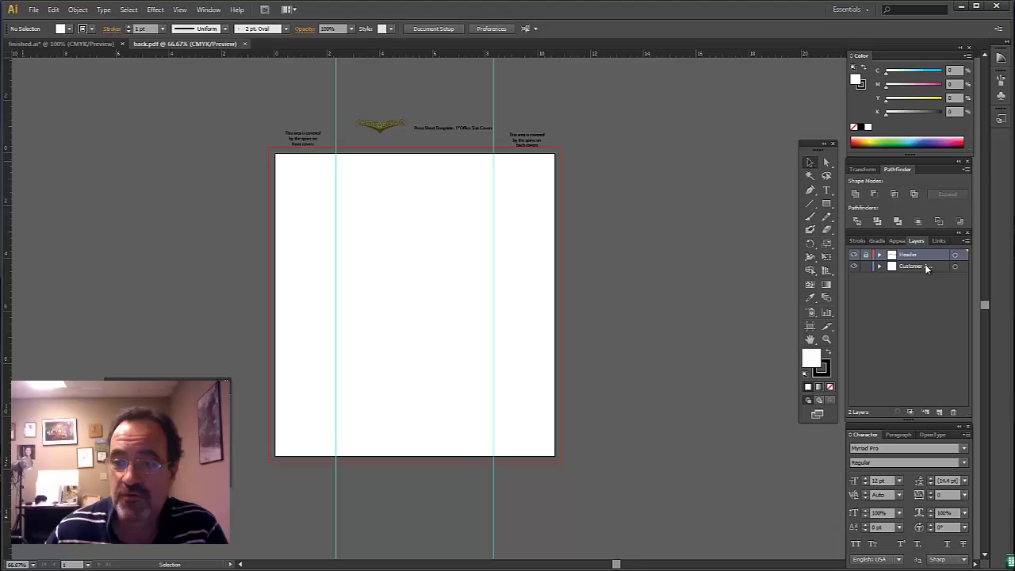
{"action": "left_click", "coordinate": [925, 266]}
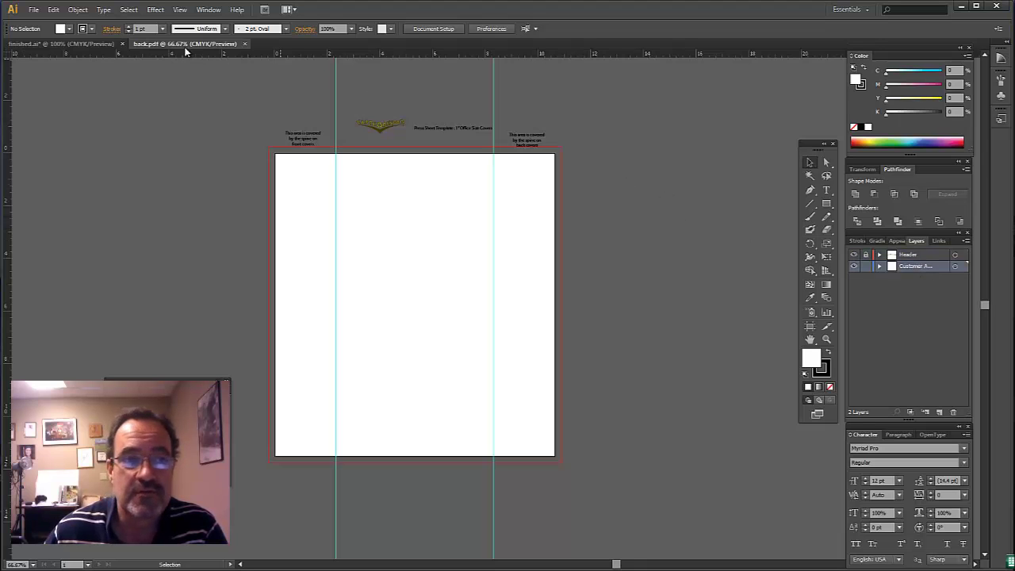
{"action": "left_click", "coordinate": [72, 46]}
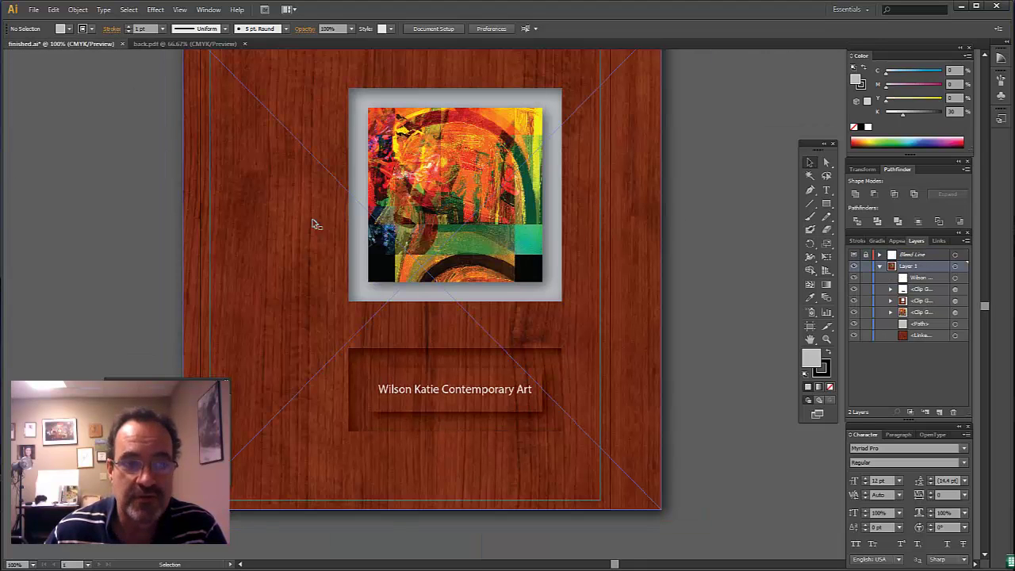
{"action": "scroll", "coordinate": [576, 337], "scroll_direction": "up", "scroll_amount": 3}
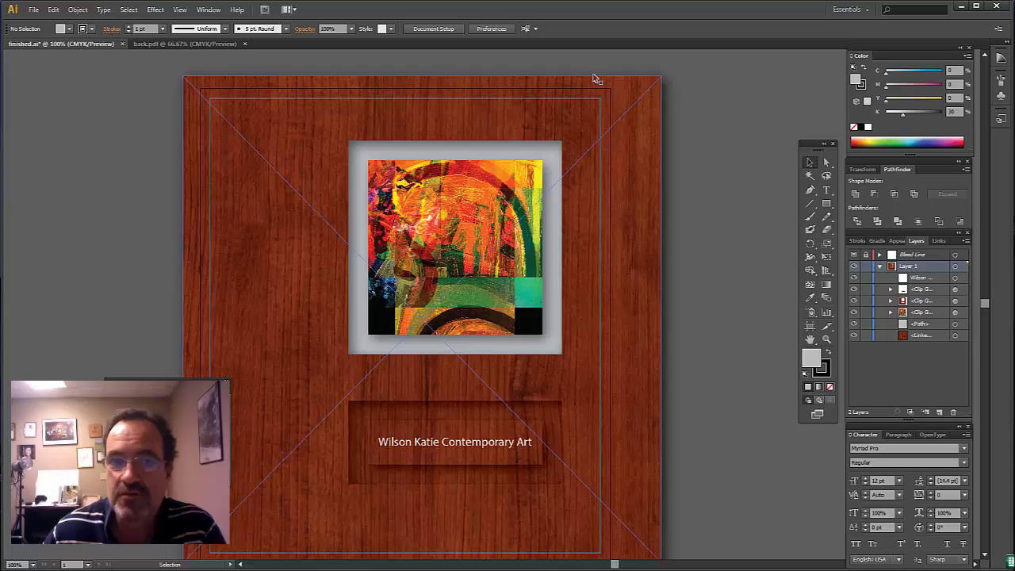
Place wood-background.jpg into the back.pdf template
{"action": "left_click", "coordinate": [196, 44]}
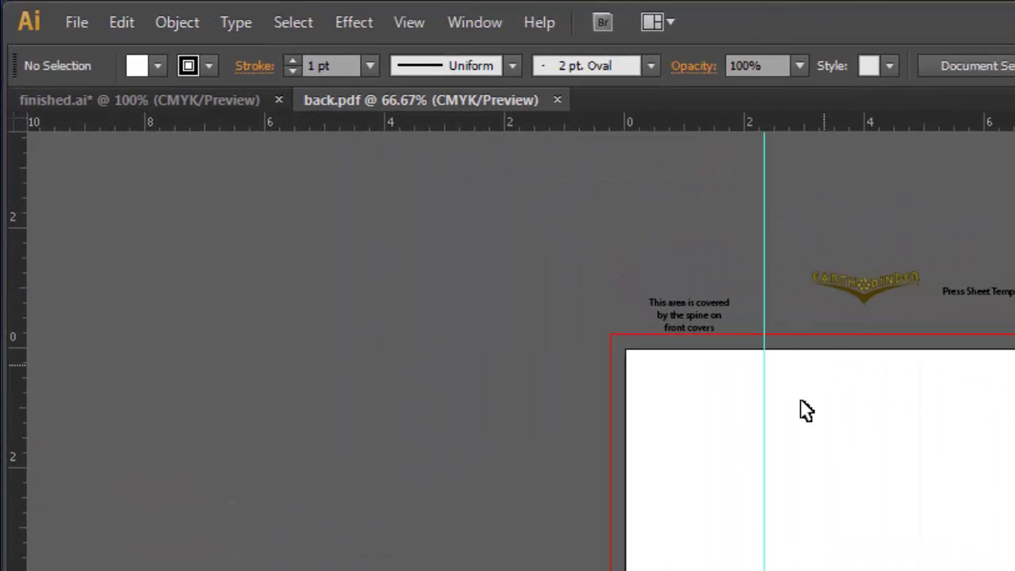
{"action": "left_click", "coordinate": [74, 24]}
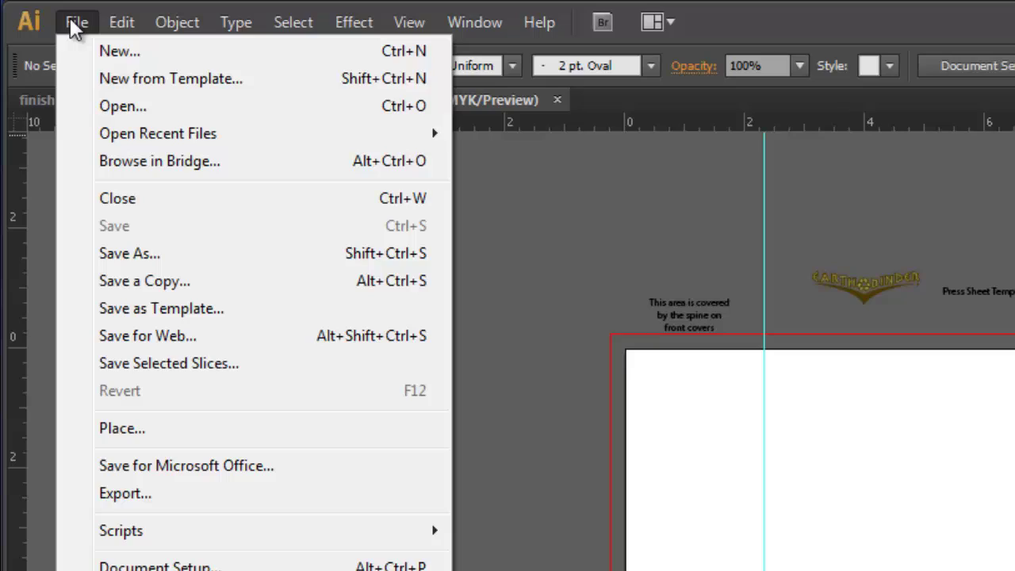
{"action": "left_click", "coordinate": [150, 426]}
{"action": "left_click", "coordinate": [233, 270]}
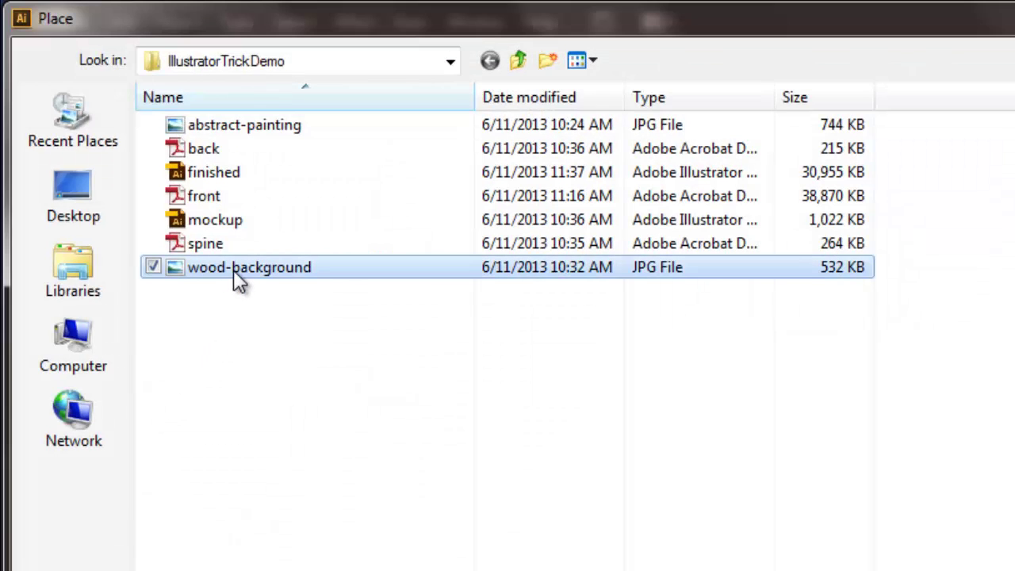
{"action": "double_click", "coordinate": [224, 259]}
Move the wood image to the artboard's top-left and stretch it down to fill the artboard
{"action": "left_click_drag", "start_coordinate": [498, 285], "coordinate": [409, 219]}
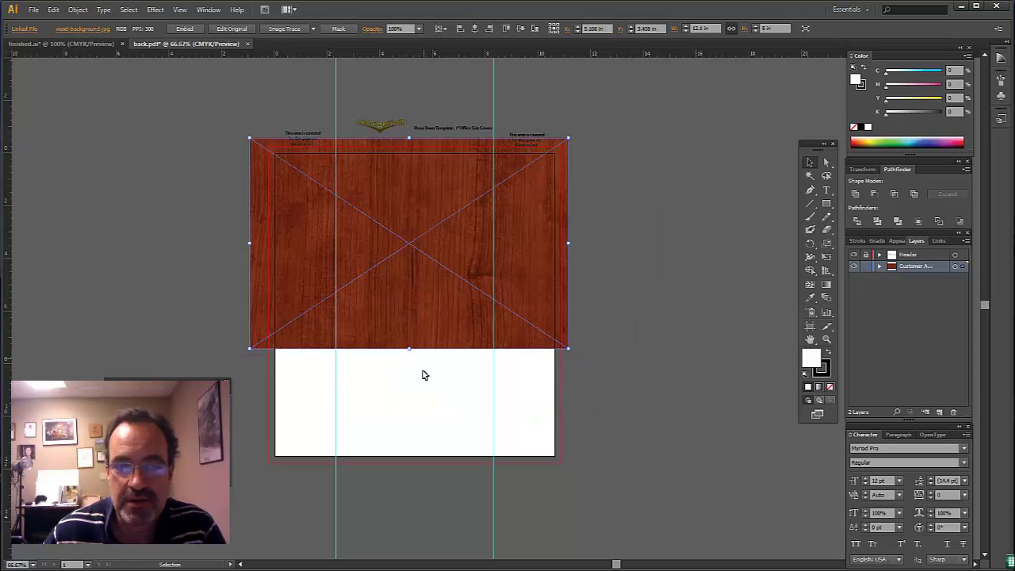
{"action": "left_click_drag", "start_coordinate": [409, 349], "coordinate": [409, 468]}
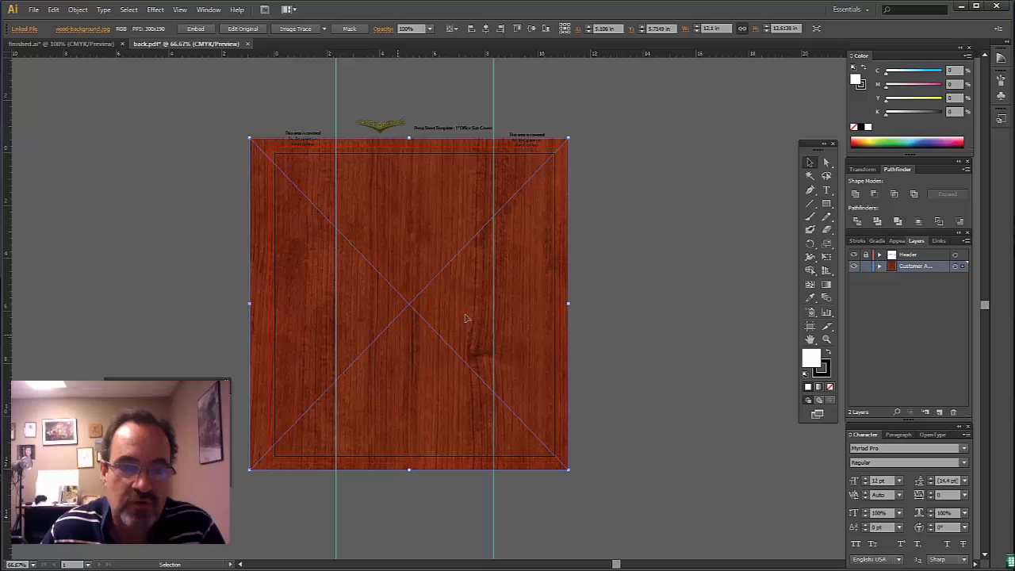
{"action": "left_click", "coordinate": [635, 290]}
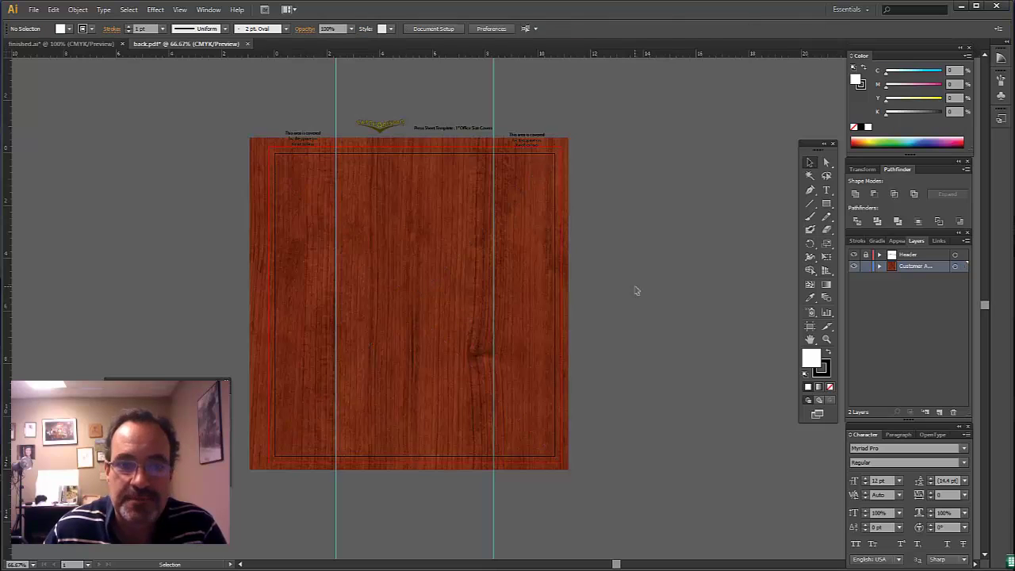
Copy the wood image and Paste in Place twice, then inspect the layer's contents
{"action": "left_click", "coordinate": [449, 319]}
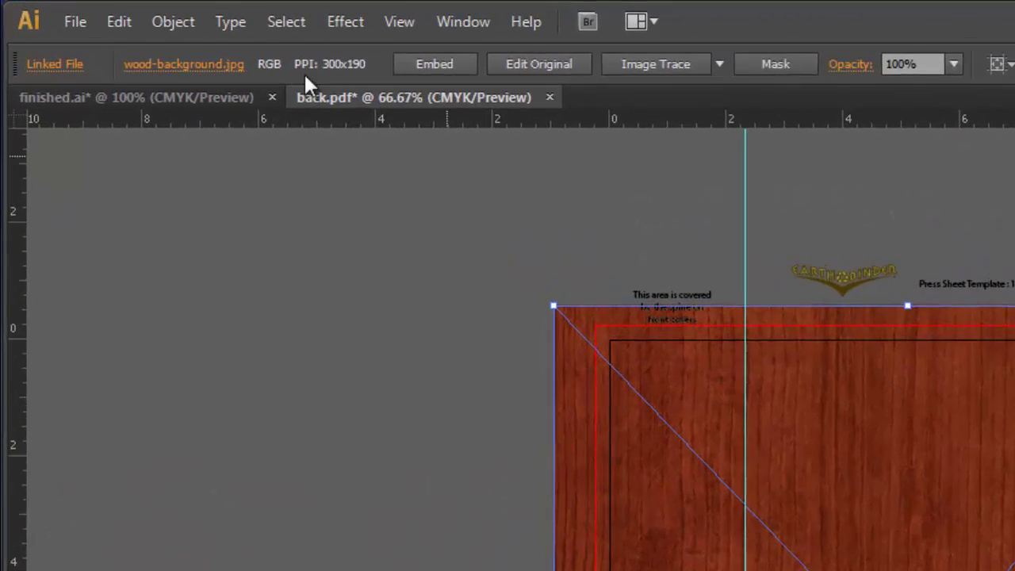
{"action": "left_click", "coordinate": [53, 10]}
{"action": "left_click", "coordinate": [183, 146]}
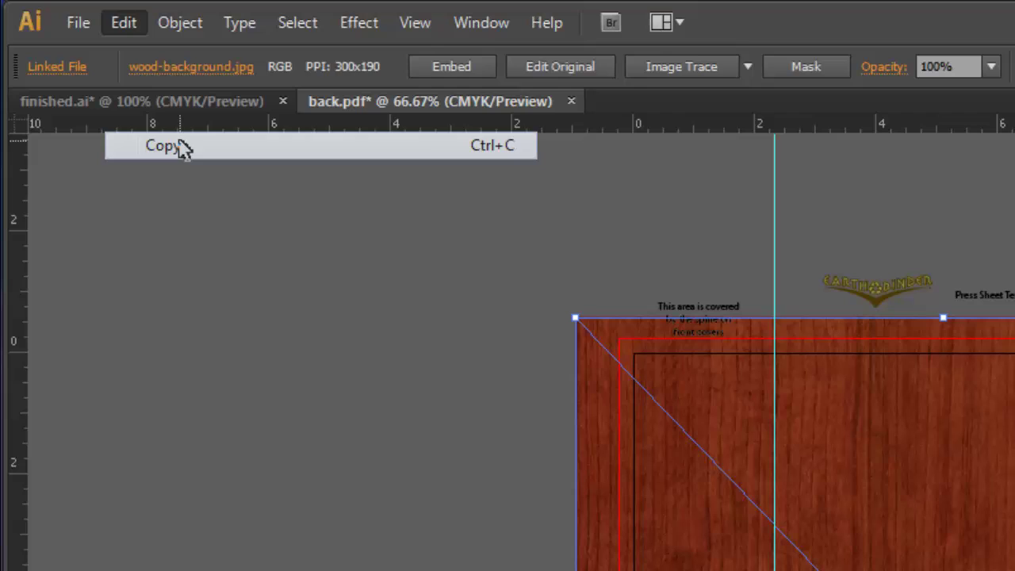
{"action": "left_click", "coordinate": [121, 24]}
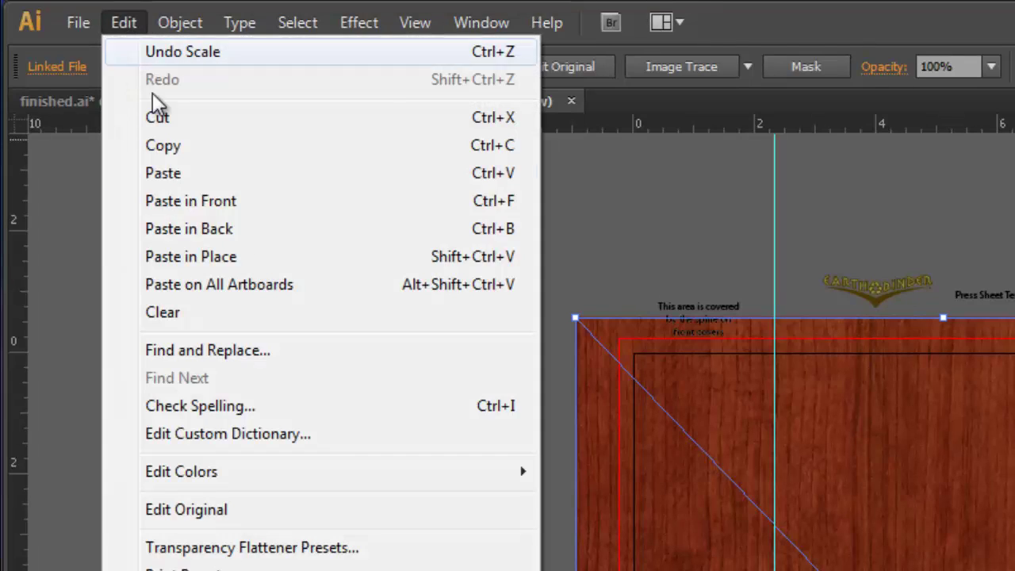
{"action": "left_click", "coordinate": [252, 257]}
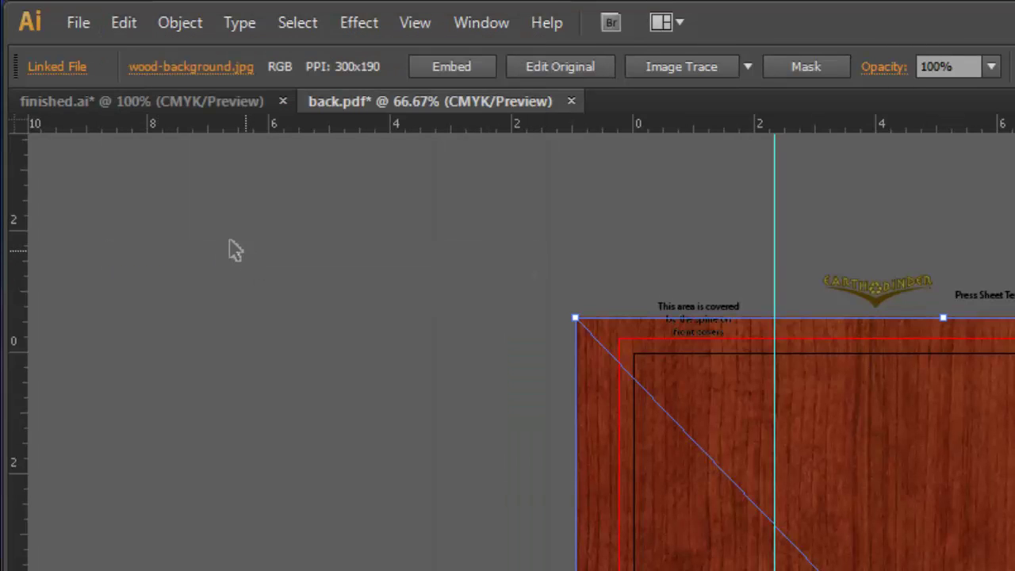
{"action": "left_click", "coordinate": [122, 24]}
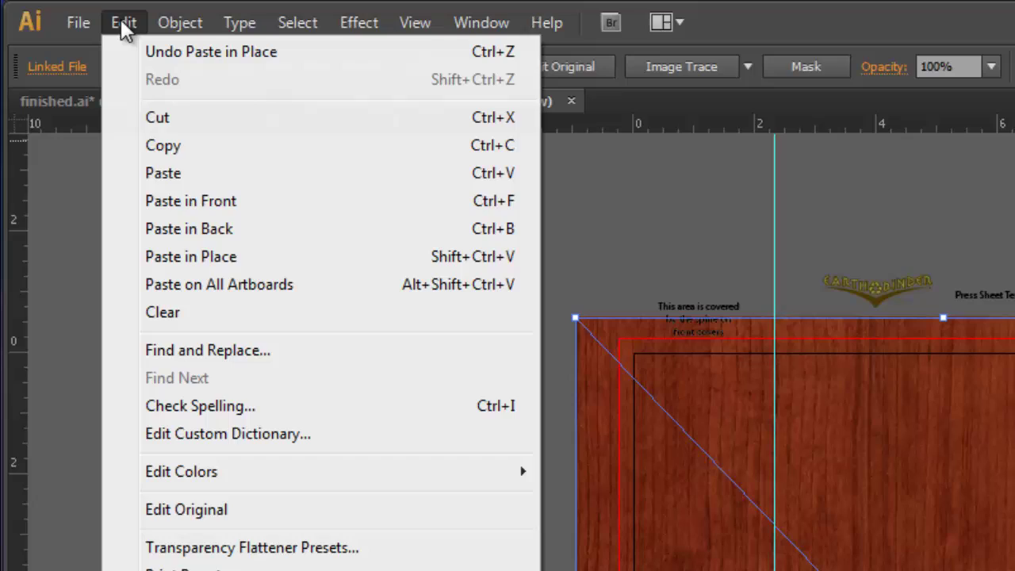
{"action": "left_click", "coordinate": [236, 257]}
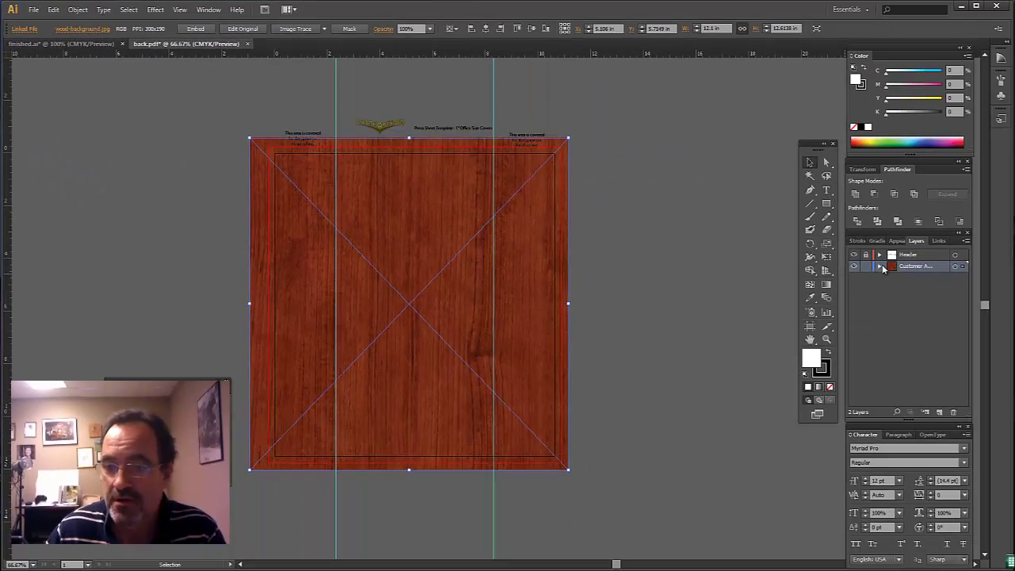
{"action": "left_click", "coordinate": [879, 266]}
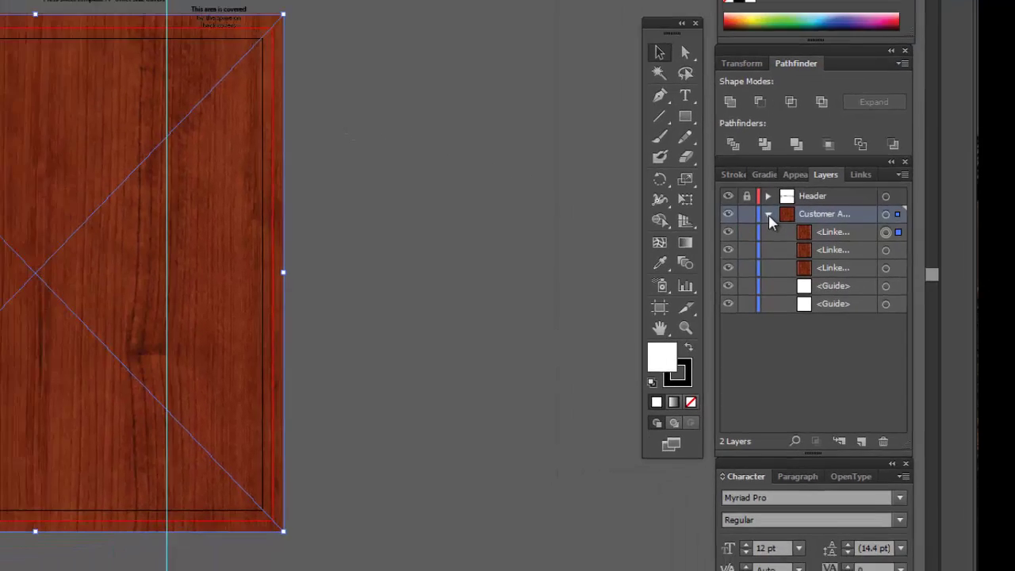
{"action": "left_click", "coordinate": [703, 183]}
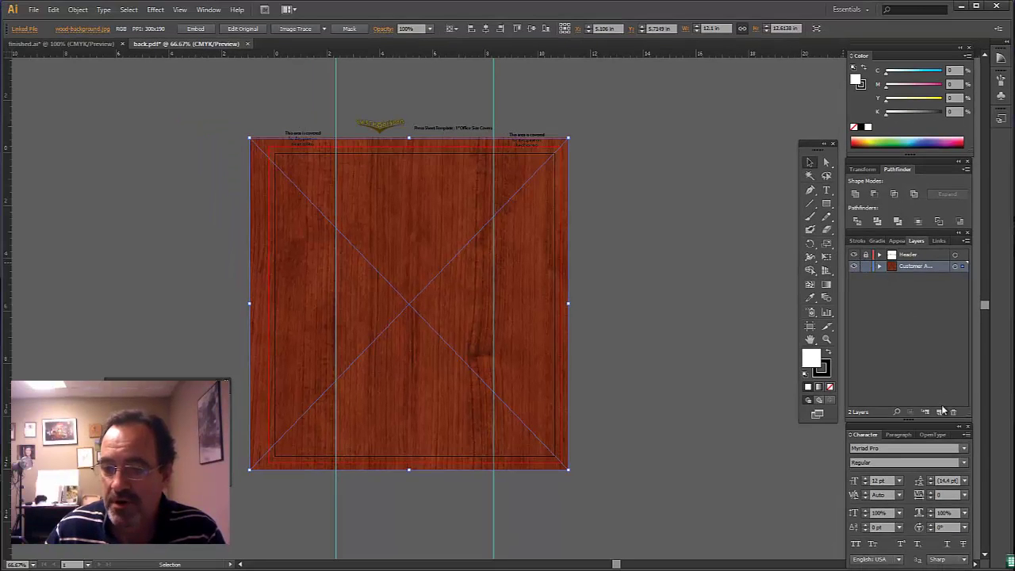
{"action": "left_click", "coordinate": [867, 266]}
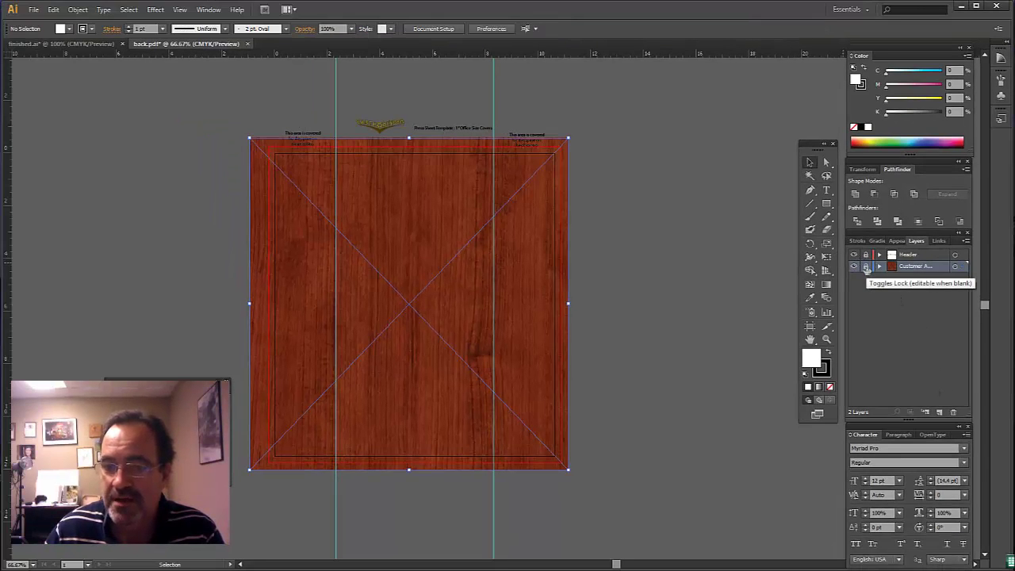
{"action": "left_click", "coordinate": [940, 413]}
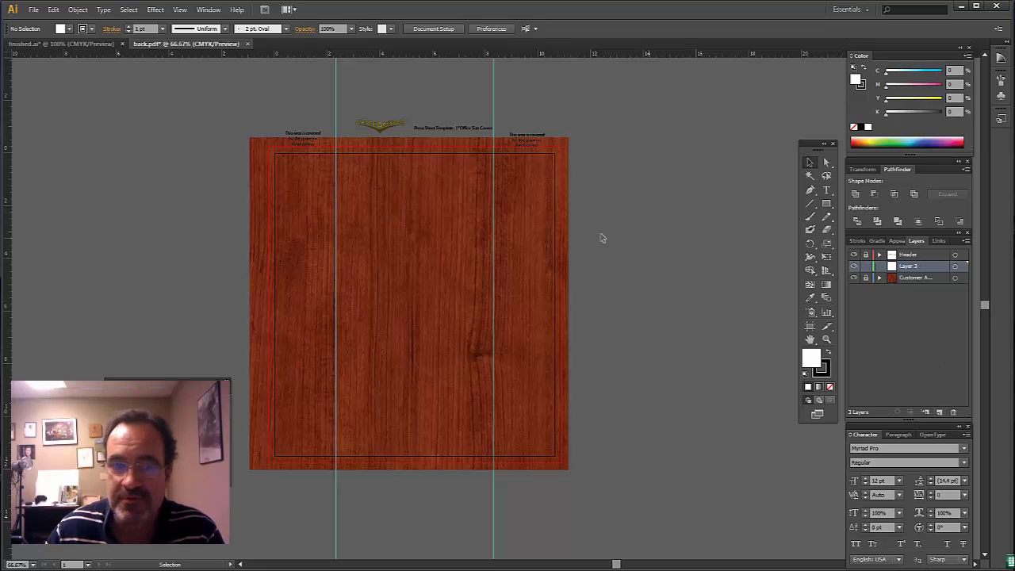
{"action": "left_click", "coordinate": [41, 41]}
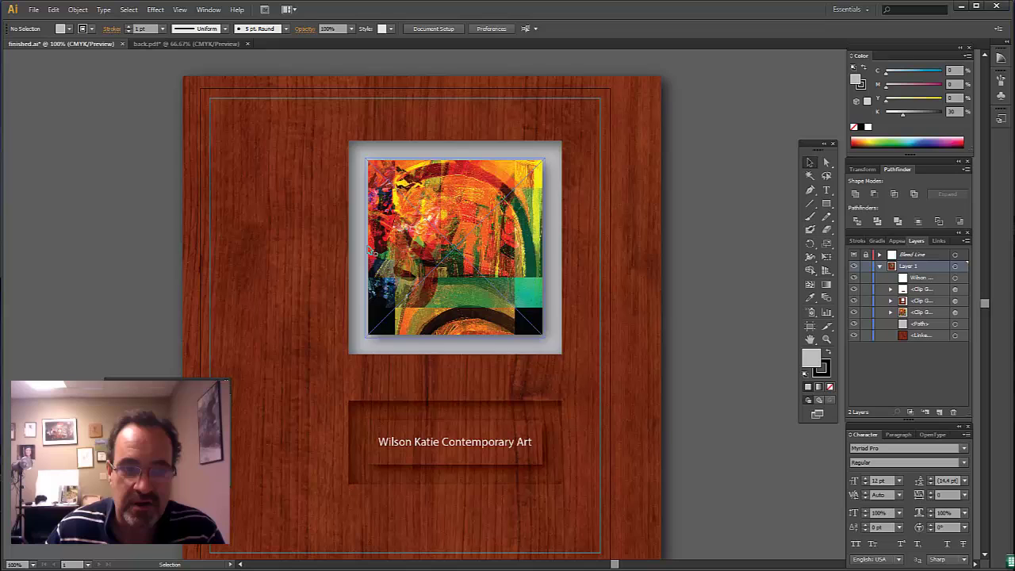
{"action": "left_click", "coordinate": [191, 41]}
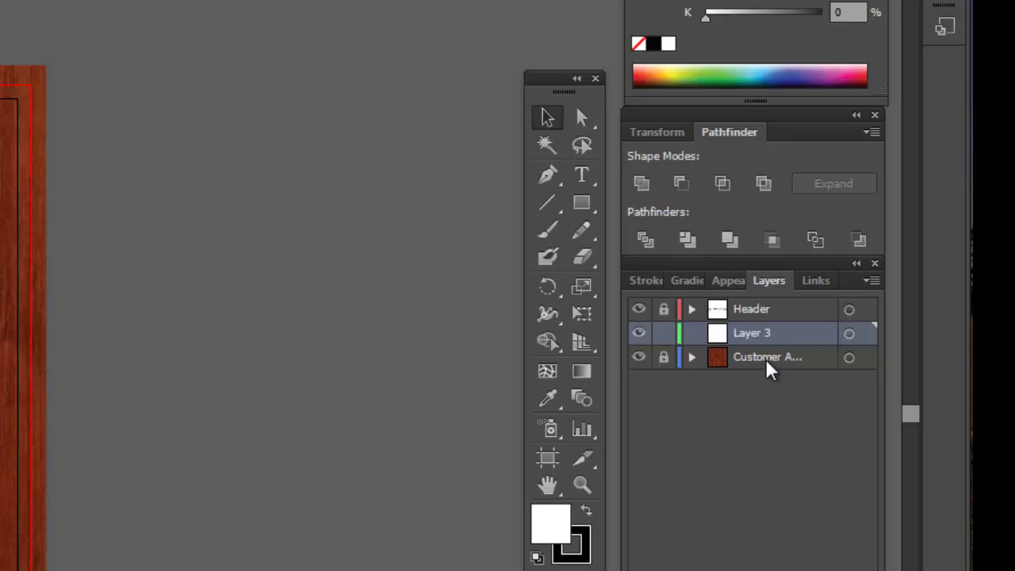
Draw a white square in the upper middle of the wood panel and nudge it into place
{"action": "left_click", "coordinate": [583, 207]}
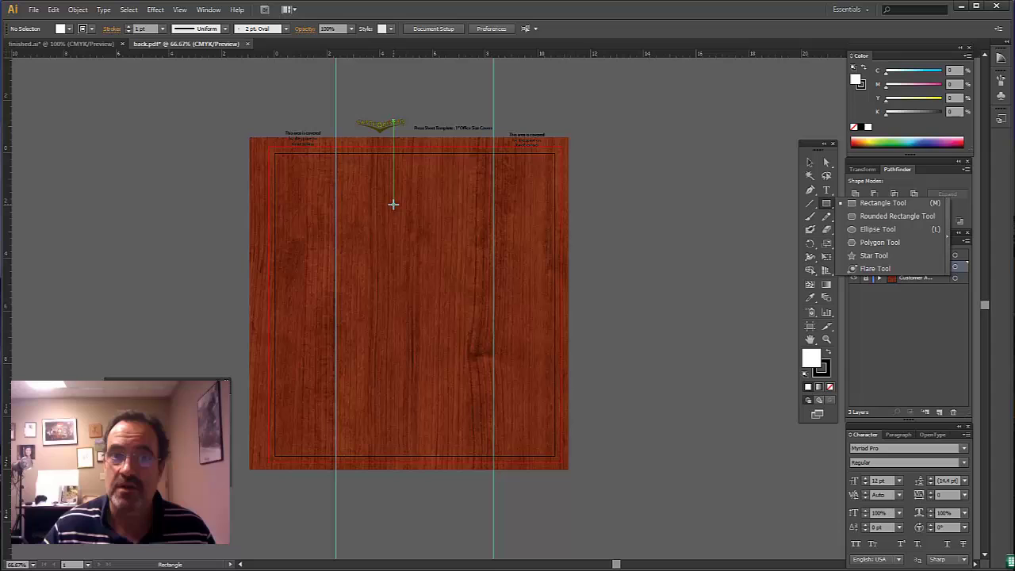
{"action": "left_click_drag", "start_coordinate": [393, 204], "coordinate": [411, 219]}
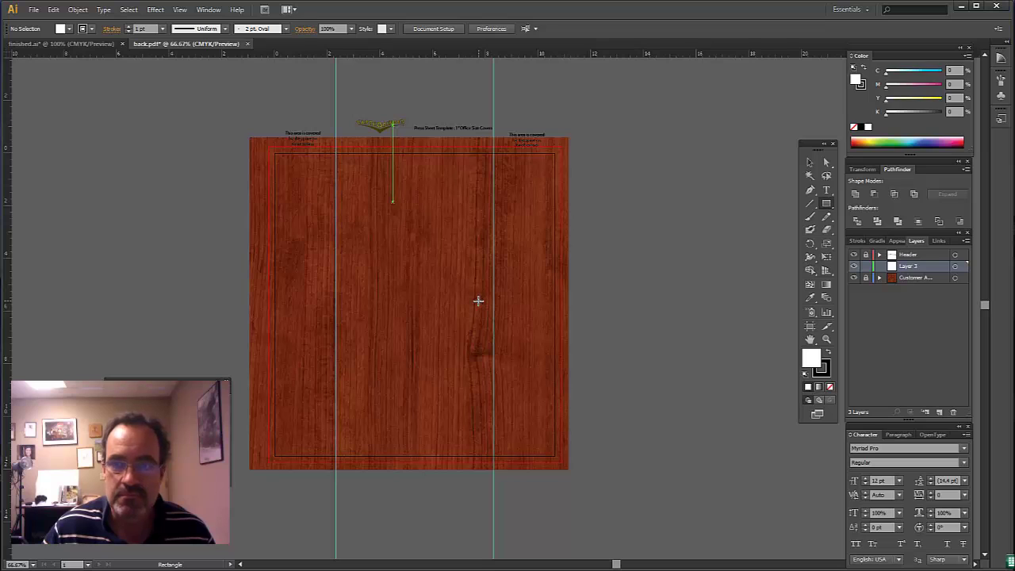
{"action": "left_click_drag", "start_coordinate": [510, 325], "coordinate": [397, 203]}
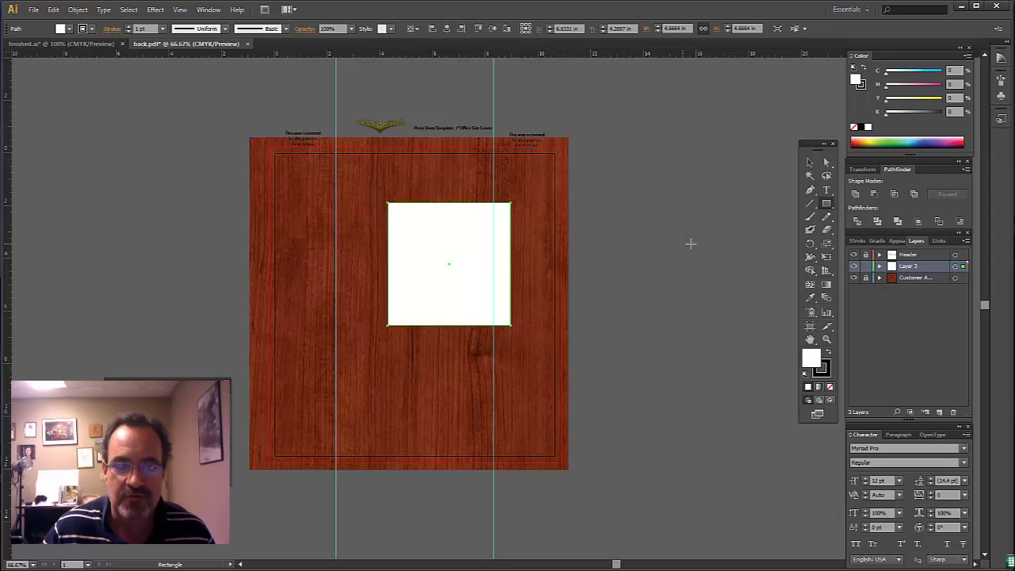
{"action": "left_click", "coordinate": [809, 162]}
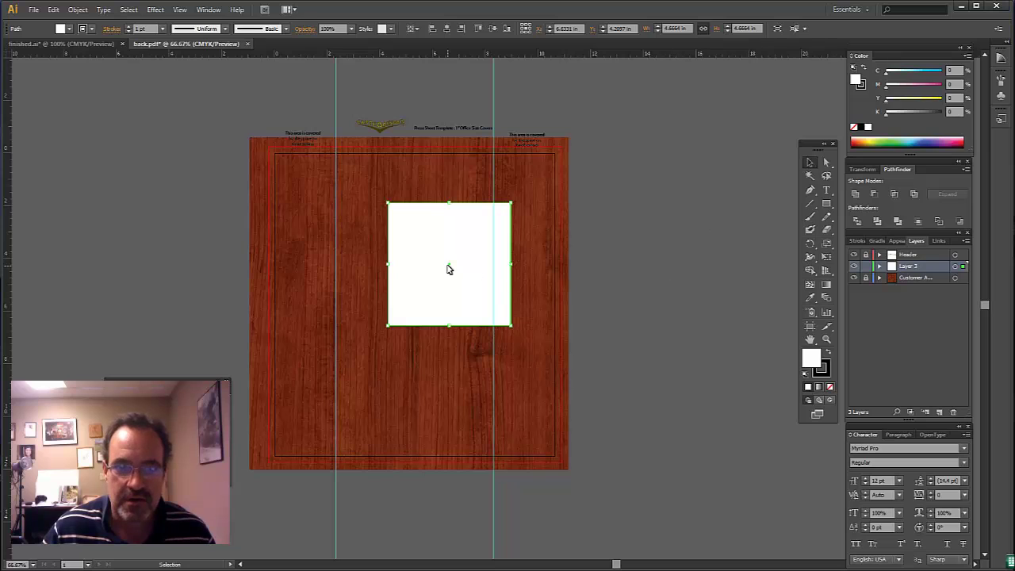
{"action": "left_click_drag", "start_coordinate": [448, 270], "coordinate": [457, 265]}
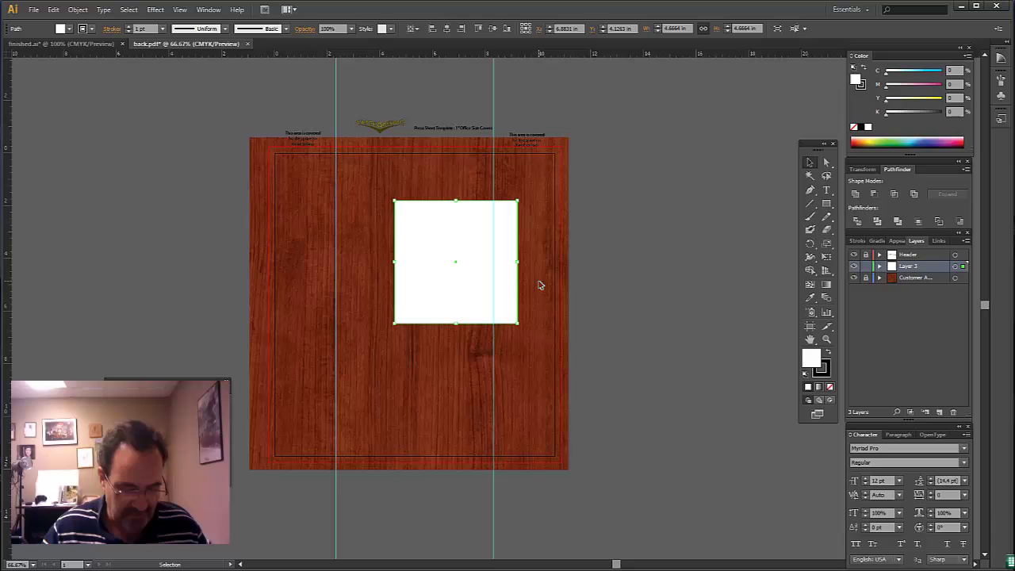
Place a copy of the square below it, then select both with the square as key object
{"action": "left_click", "coordinate": [489, 374]}
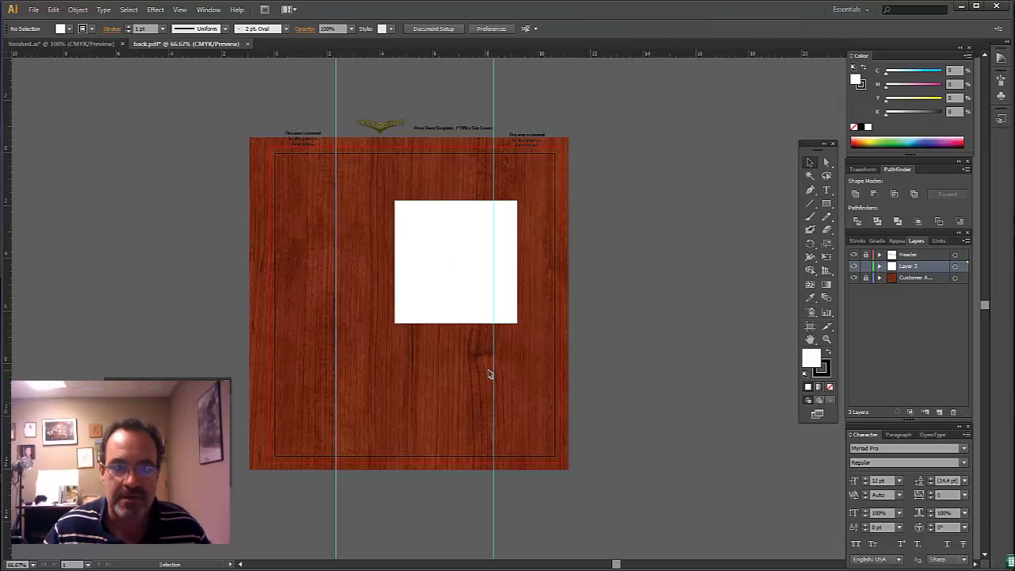
{"action": "key", "text": "ctrl+v"}
{"action": "left_click_drag", "start_coordinate": [503, 330], "coordinate": [482, 394]}
{"action": "left_click_drag", "start_coordinate": [374, 290], "coordinate": [452, 397]}
{"action": "left_click", "coordinate": [457, 290]}
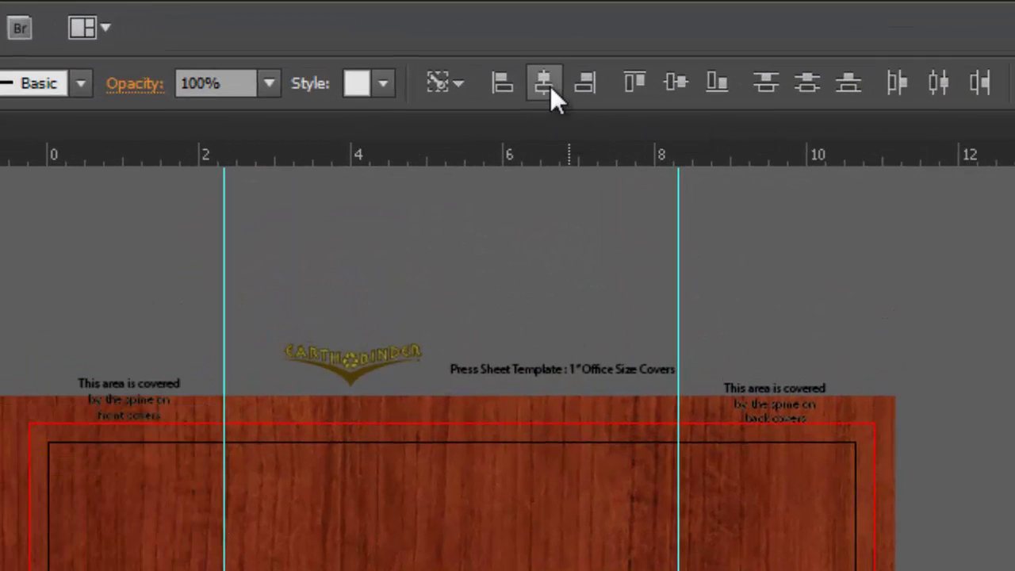
{"action": "key", "text": "ctrl+shift+a"}
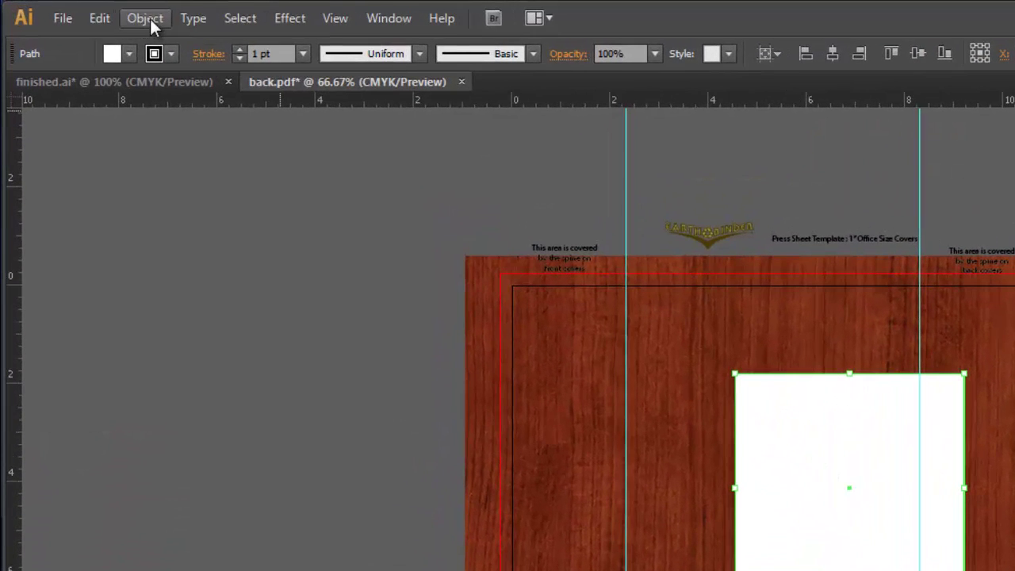
Add a 0.5 in Offset Path around the white square
{"action": "left_click", "coordinate": [77, 10]}
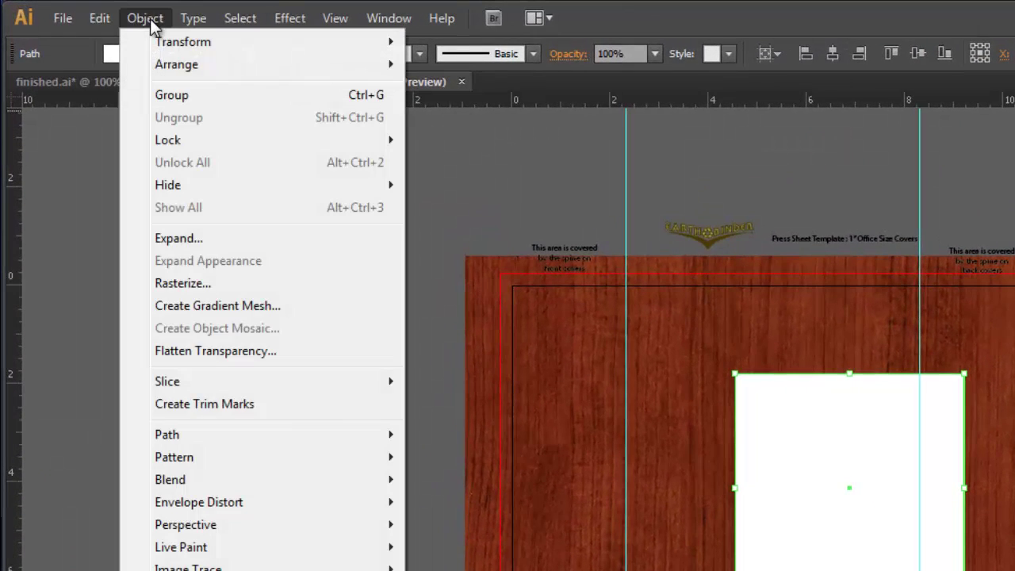
{"action": "mouse_move", "coordinate": [240, 441]}
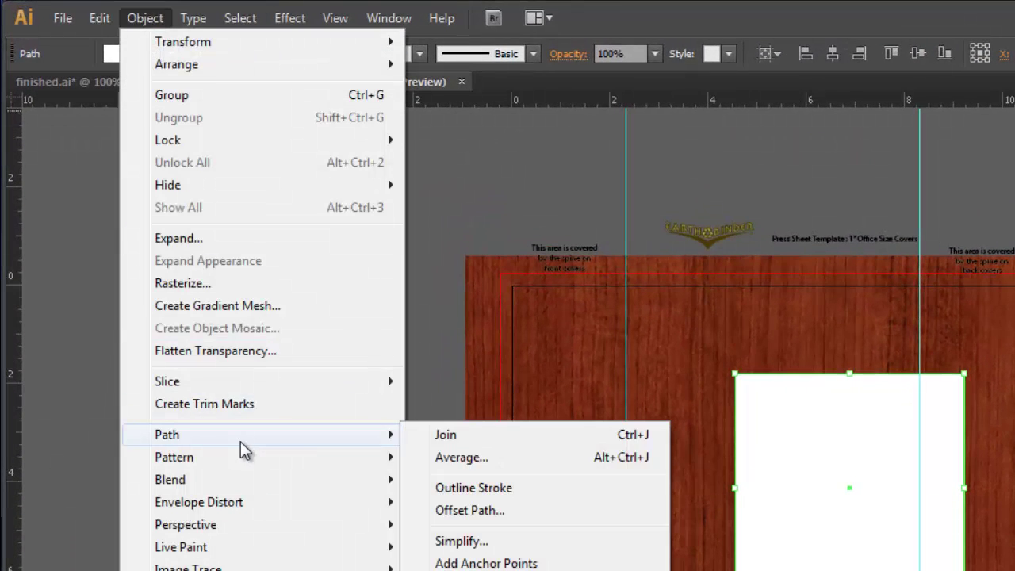
{"action": "left_click", "coordinate": [507, 512]}
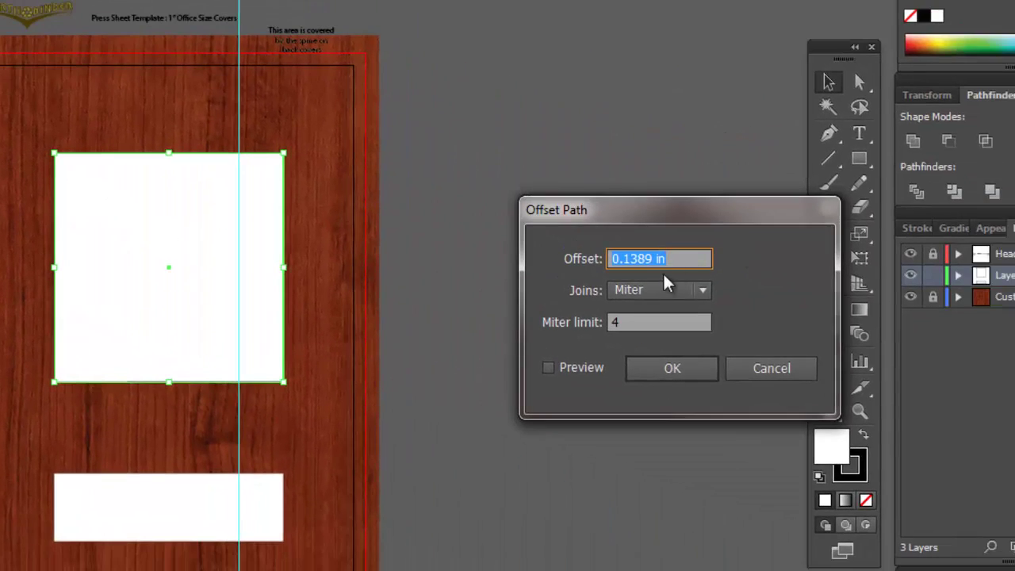
{"action": "type", "text": ".5"}
{"action": "left_click", "coordinate": [669, 367]}
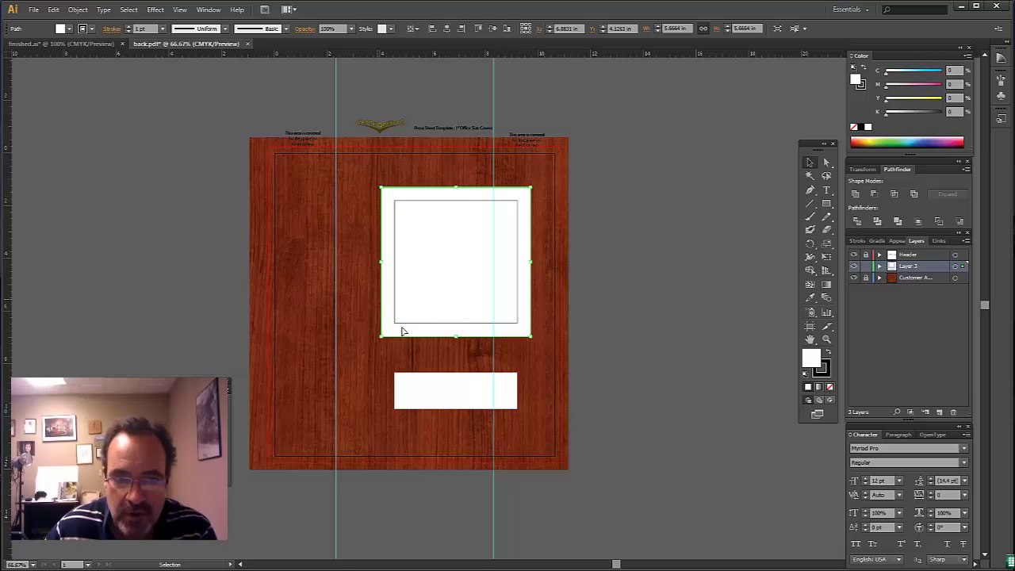
{"action": "left_click", "coordinate": [617, 333]}
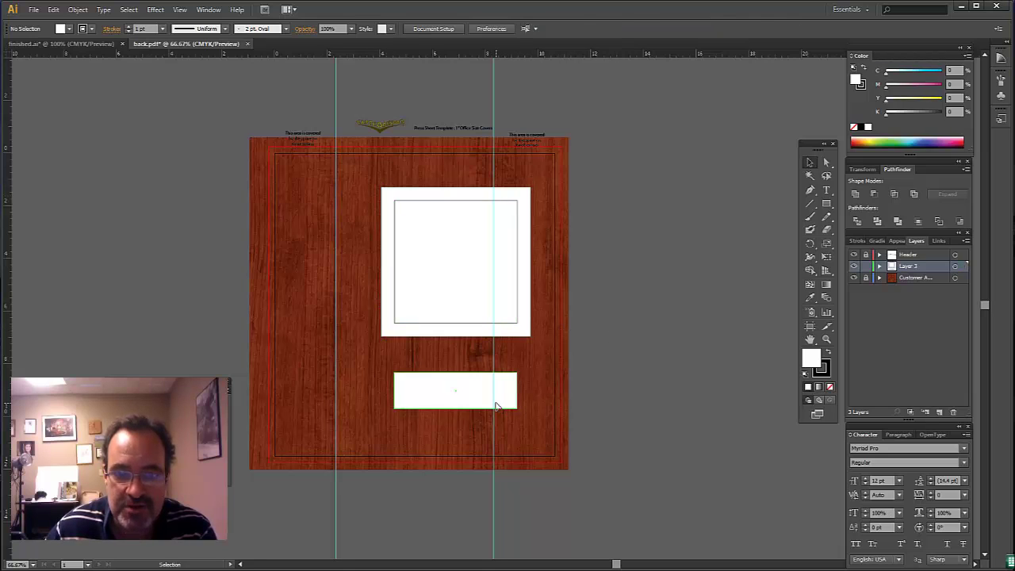
Apply the same Offset Path to the lower white rectangle
{"action": "left_click", "coordinate": [494, 403]}
{"action": "left_click", "coordinate": [78, 9]}
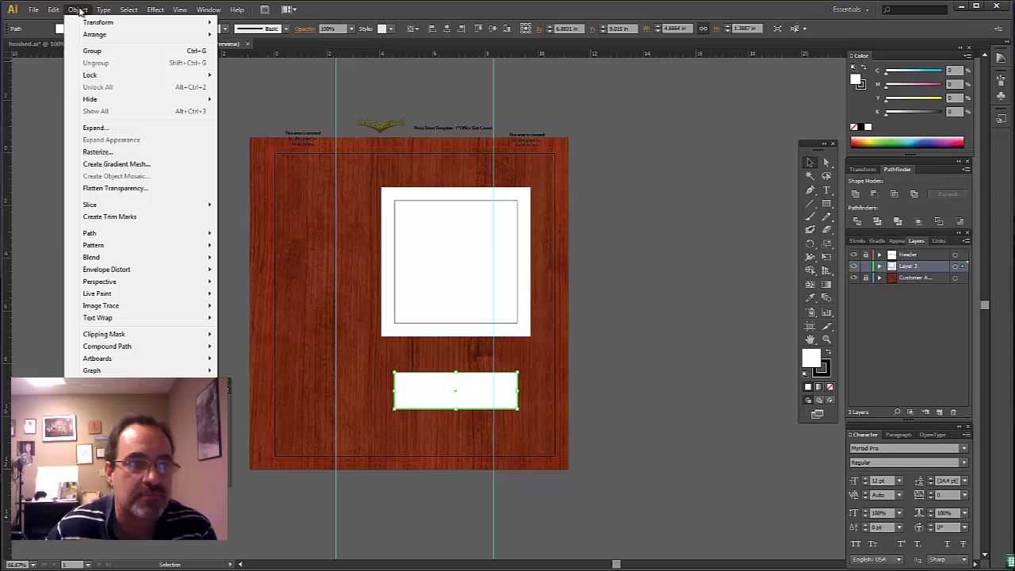
{"action": "mouse_move", "coordinate": [139, 236]}
{"action": "left_click", "coordinate": [274, 273]}
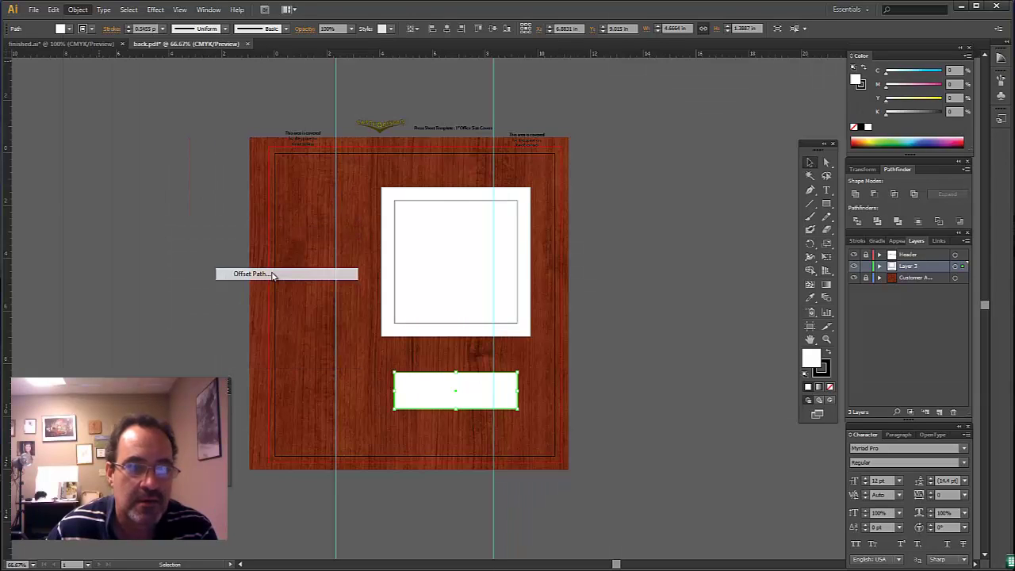
{"action": "left_click", "coordinate": [727, 316]}
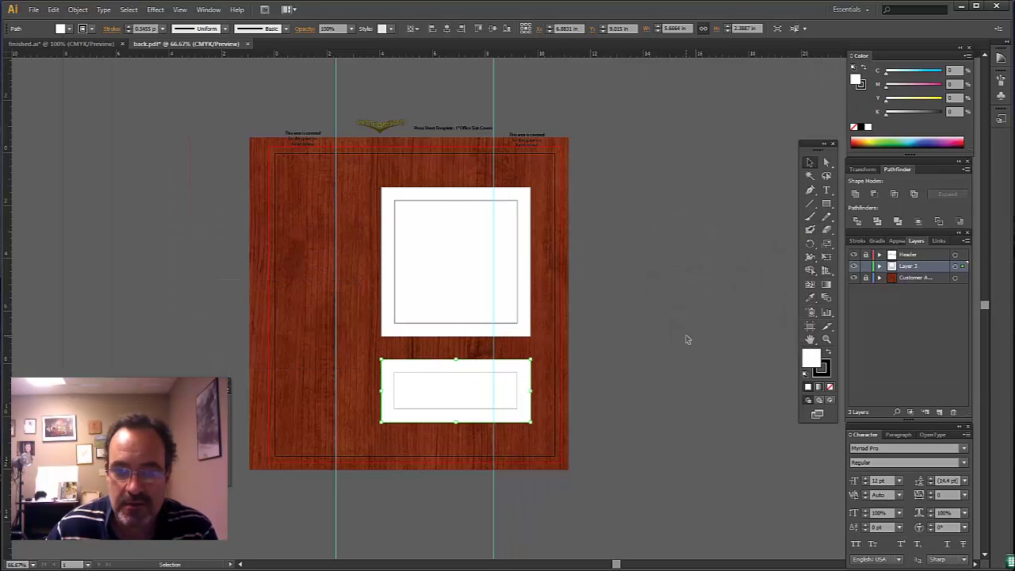
{"action": "left_click", "coordinate": [686, 339]}
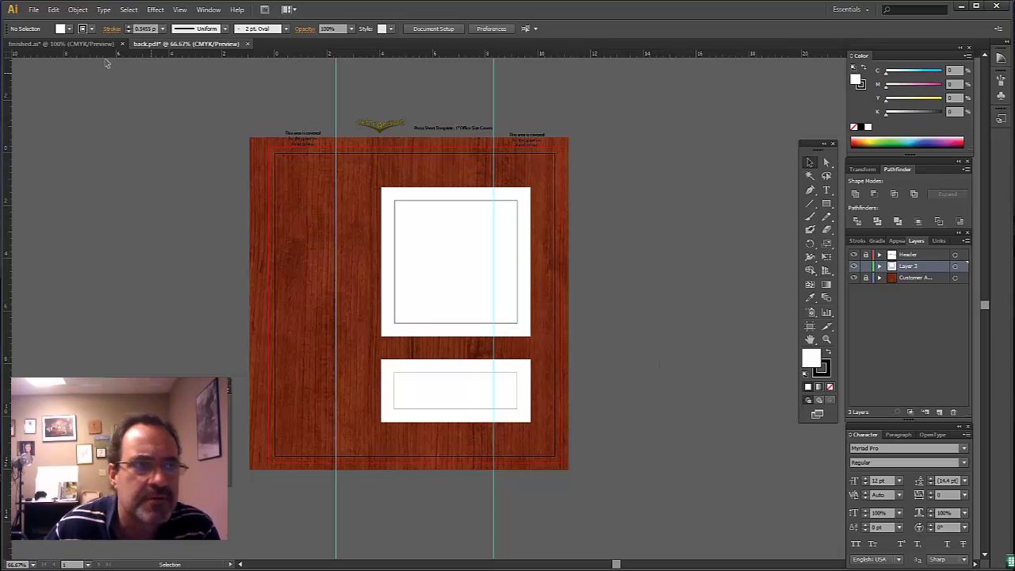
{"action": "left_click", "coordinate": [69, 44]}
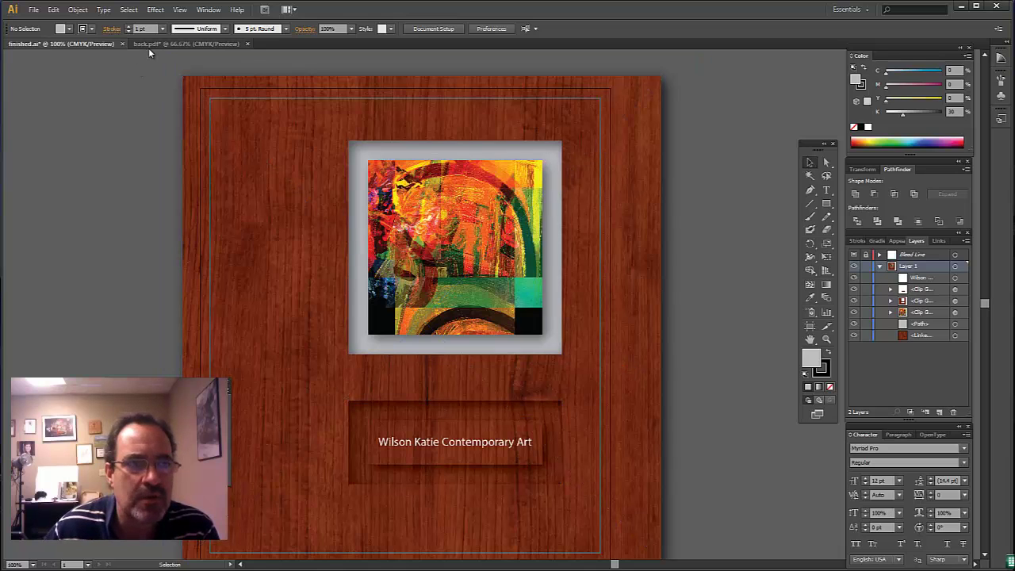
{"action": "left_click", "coordinate": [161, 43]}
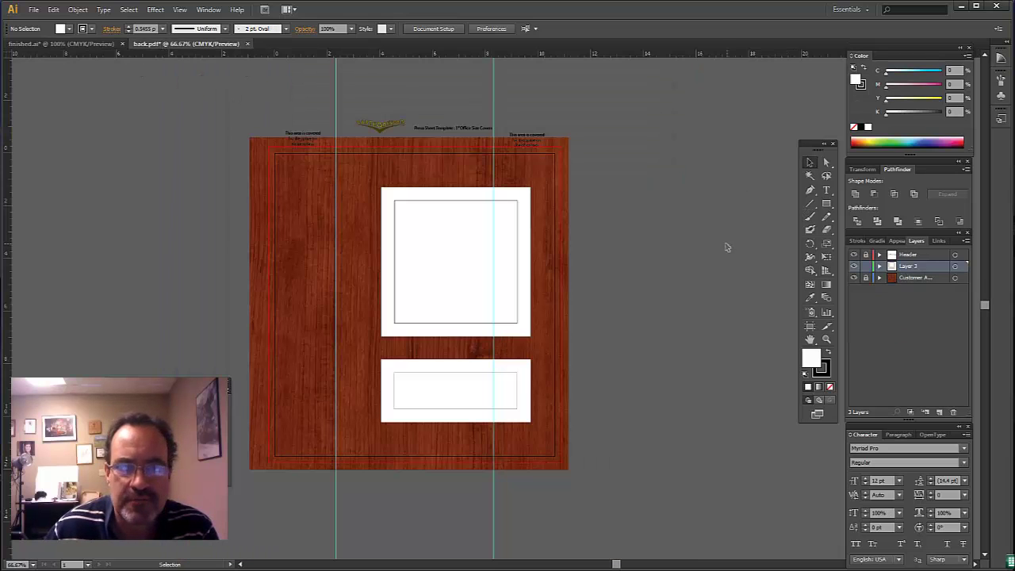
Combine the upper and lower white frames into one compound path
{"action": "left_click", "coordinate": [528, 209]}
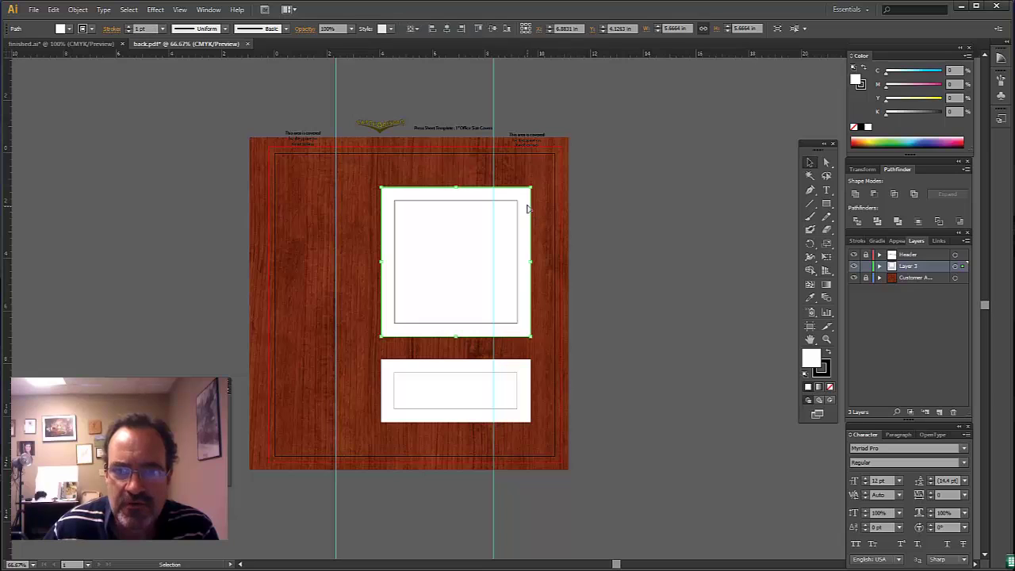
{"action": "left_click", "coordinate": [528, 382], "text": "shift"}
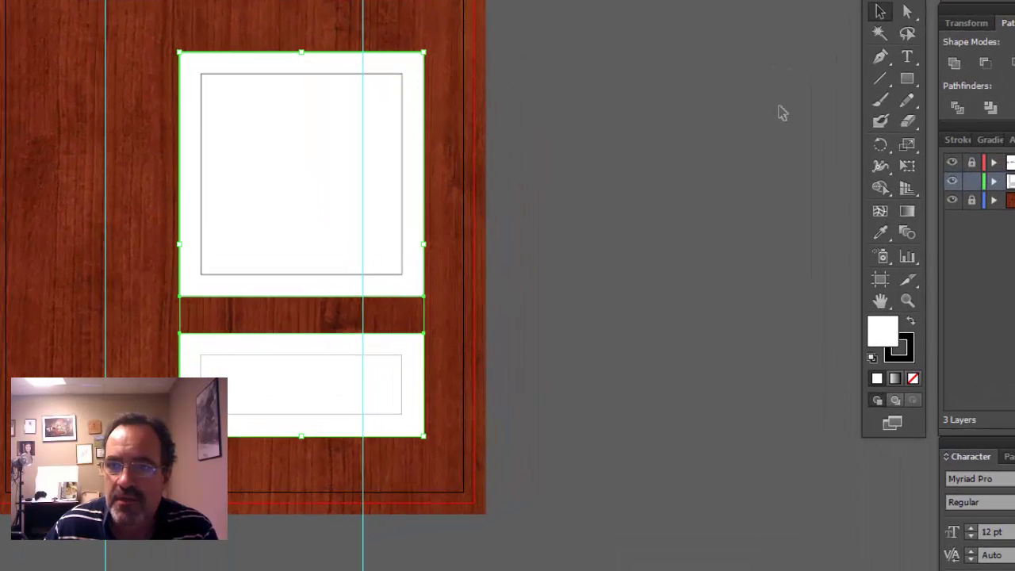
{"action": "right_click", "coordinate": [412, 139]}
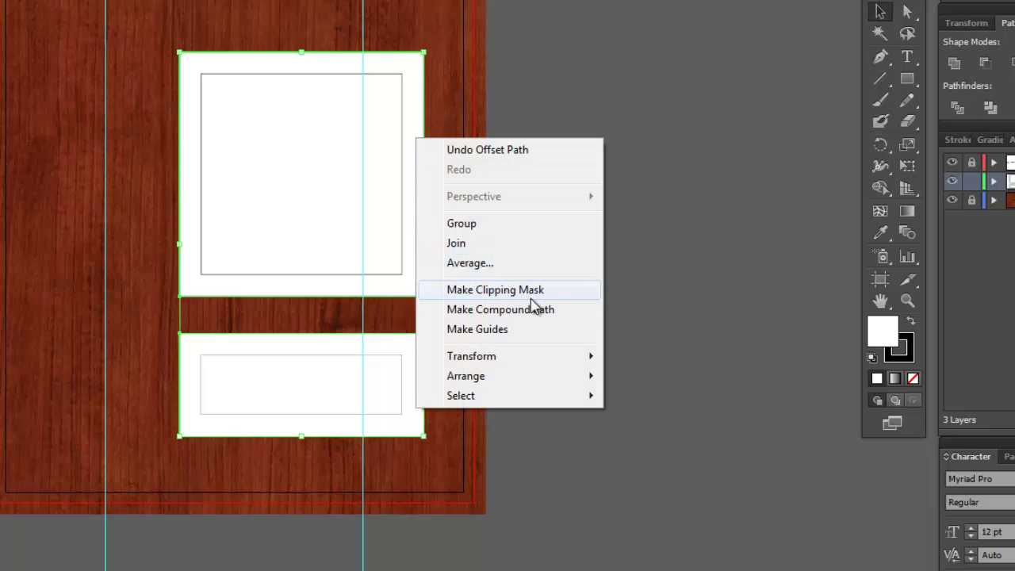
{"action": "left_click", "coordinate": [477, 312]}
{"action": "left_click", "coordinate": [623, 290]}
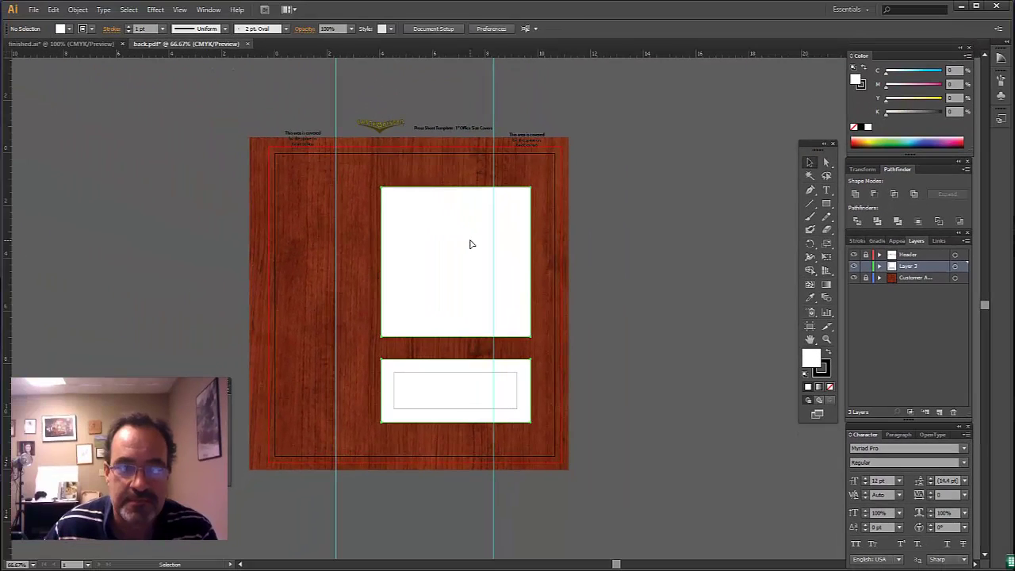
Move the compound path, then undo the move to restore its original position
{"action": "left_click", "coordinate": [470, 245]}
{"action": "left_click_drag", "start_coordinate": [434, 274], "coordinate": [301, 225]}
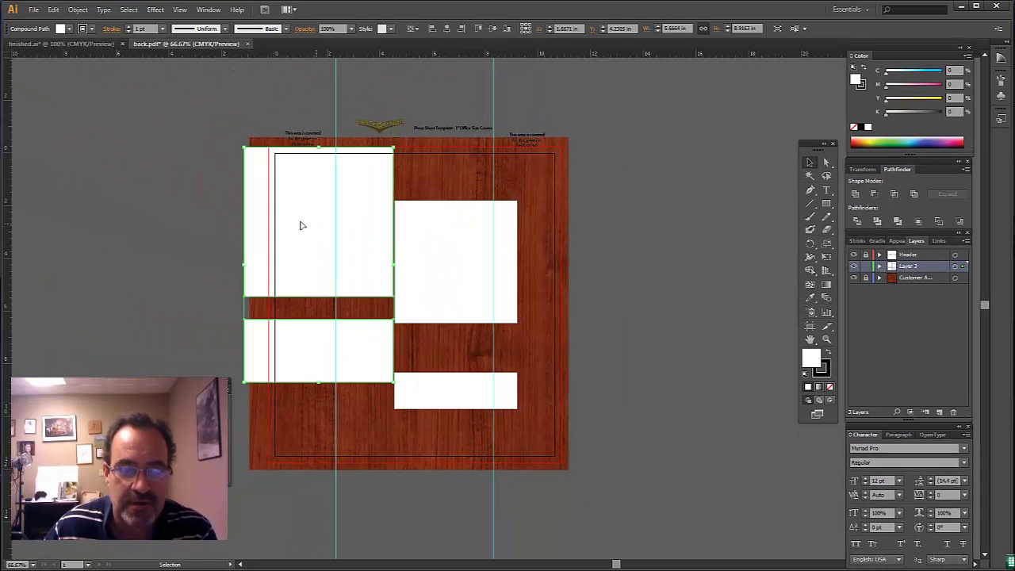
{"action": "right_click", "coordinate": [314, 168]}
{"action": "left_click", "coordinate": [352, 189]}
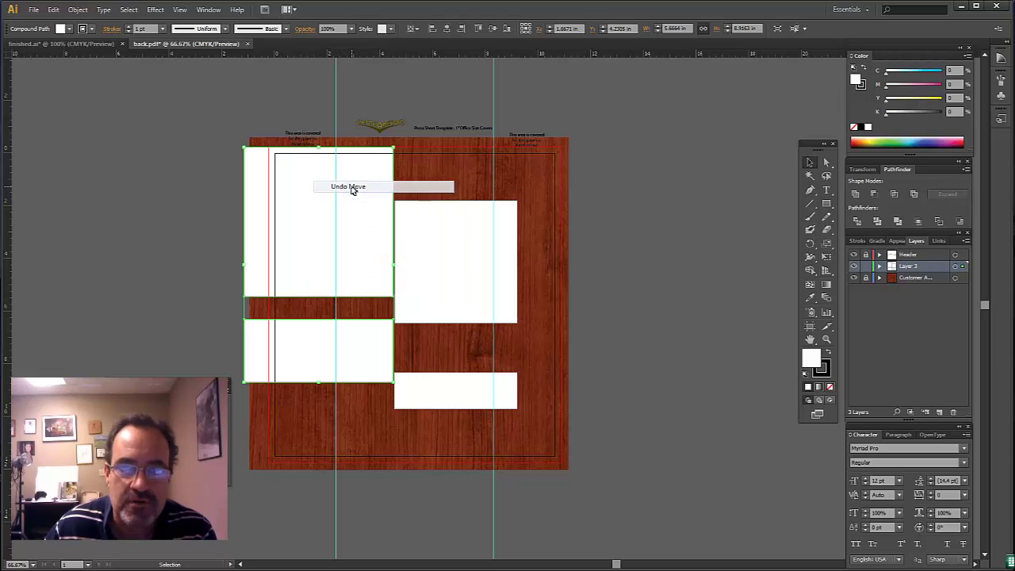
{"action": "left_click", "coordinate": [612, 264]}
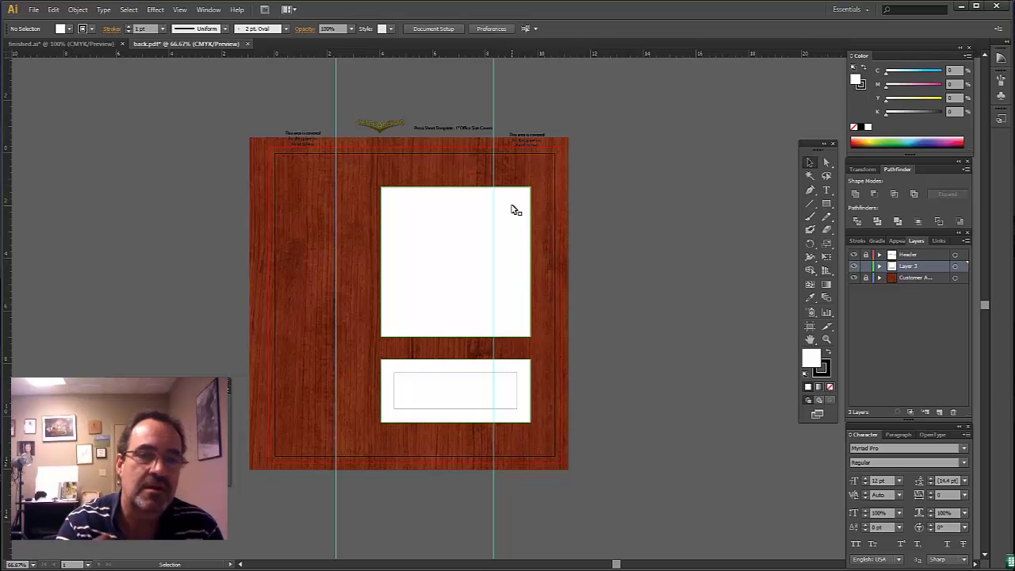
Draw a blue-filled rectangle covering the whole artboard
{"action": "left_click", "coordinate": [826, 205]}
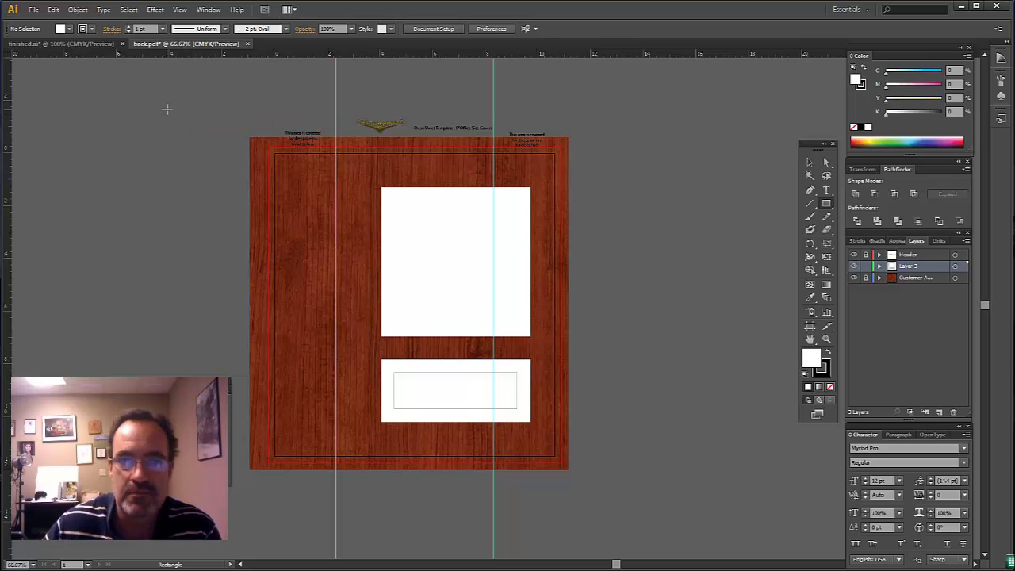
{"action": "left_click_drag", "start_coordinate": [146, 103], "coordinate": [742, 528]}
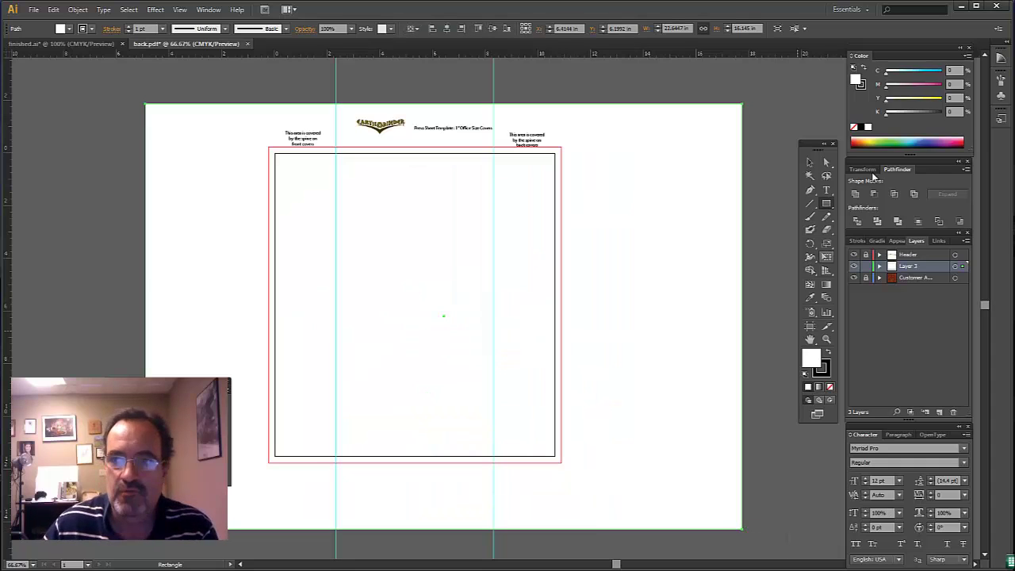
{"action": "left_click", "coordinate": [934, 140]}
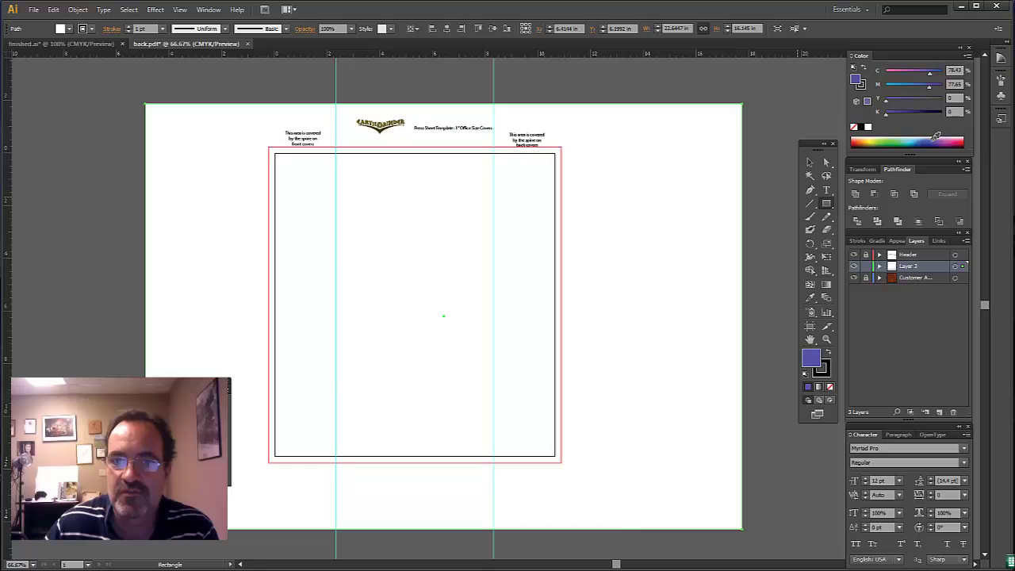
{"action": "left_click", "coordinate": [809, 162]}
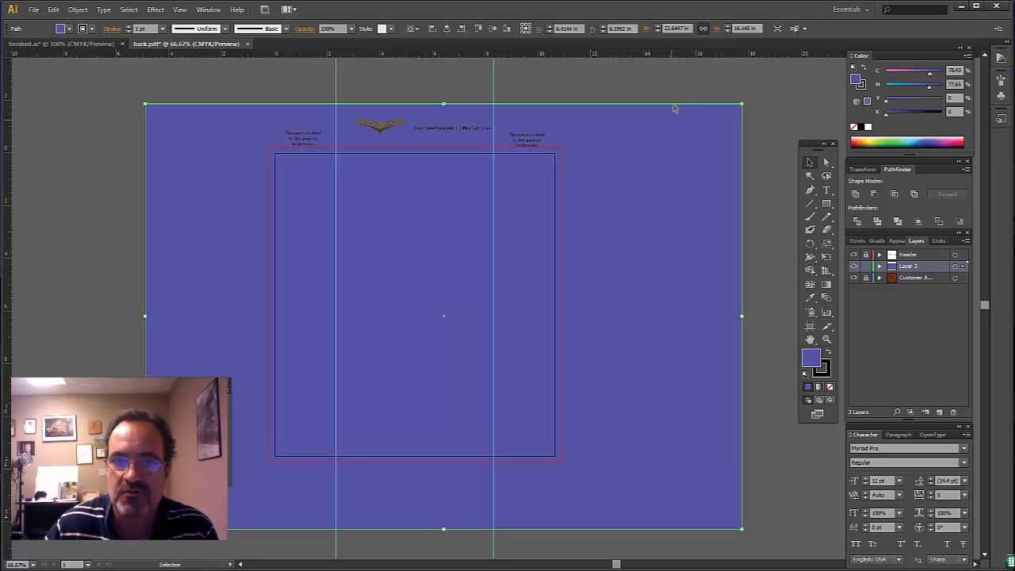
Send the blue rectangle to the back and select it together with the white panels
{"action": "right_click", "coordinate": [691, 142]}
{"action": "mouse_move", "coordinate": [727, 298]}
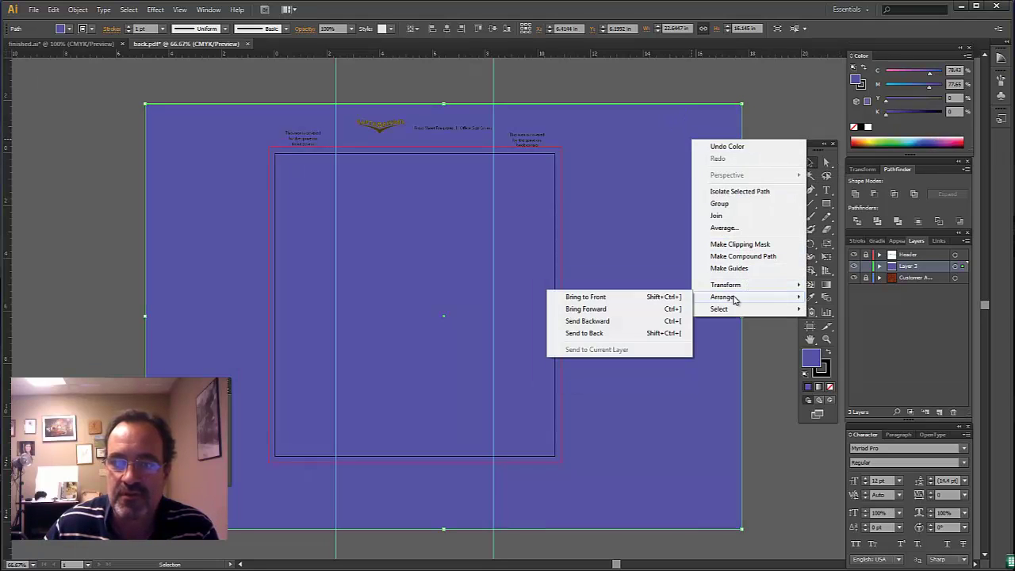
{"action": "left_click", "coordinate": [619, 334]}
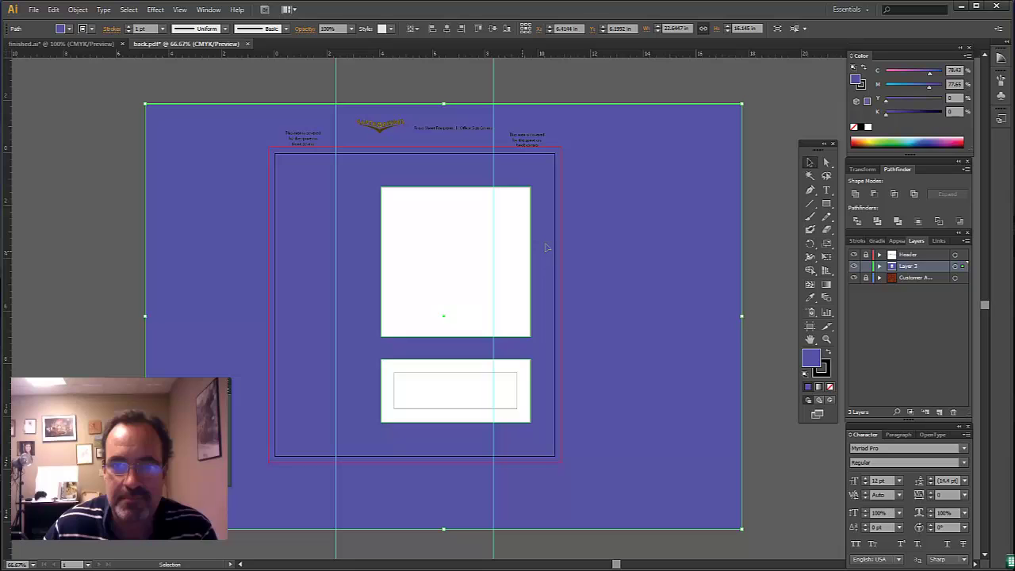
{"action": "left_click", "coordinate": [523, 288]}
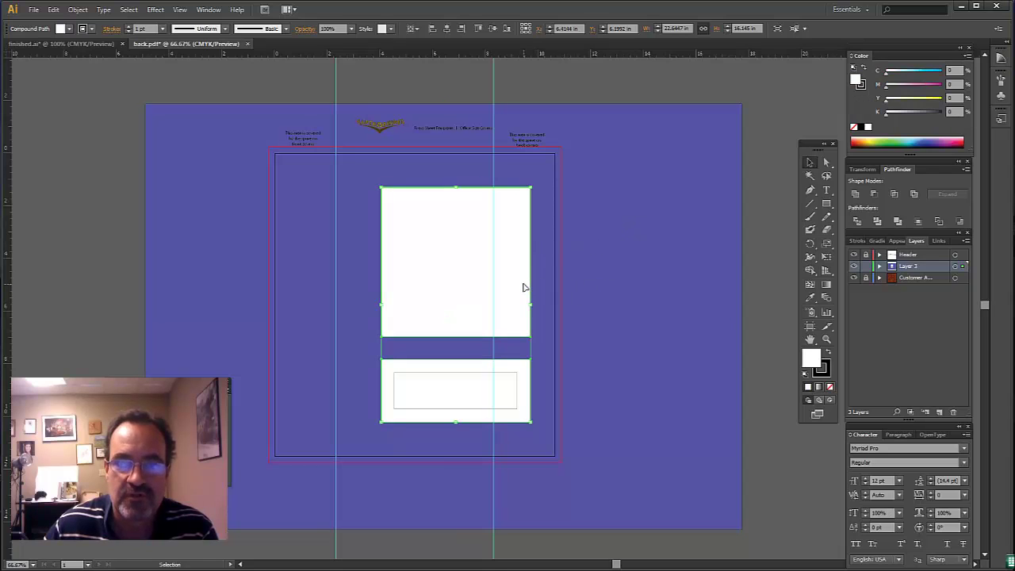
{"action": "left_click", "coordinate": [668, 244], "text": "shift"}
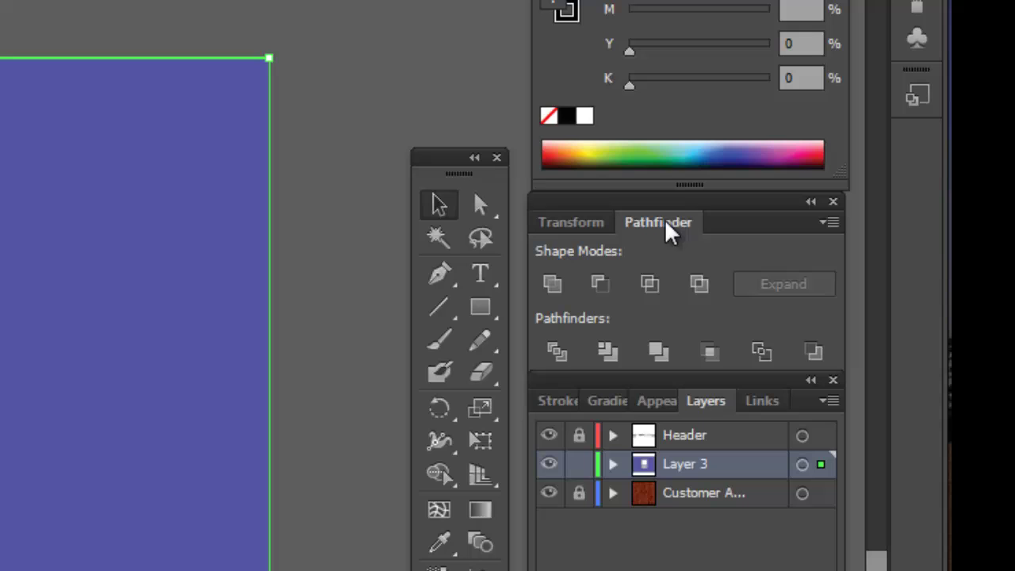
Apply Pathfinder Minus Front to cut the panels out, then select the linked wood images
{"action": "left_click", "coordinate": [605, 287]}
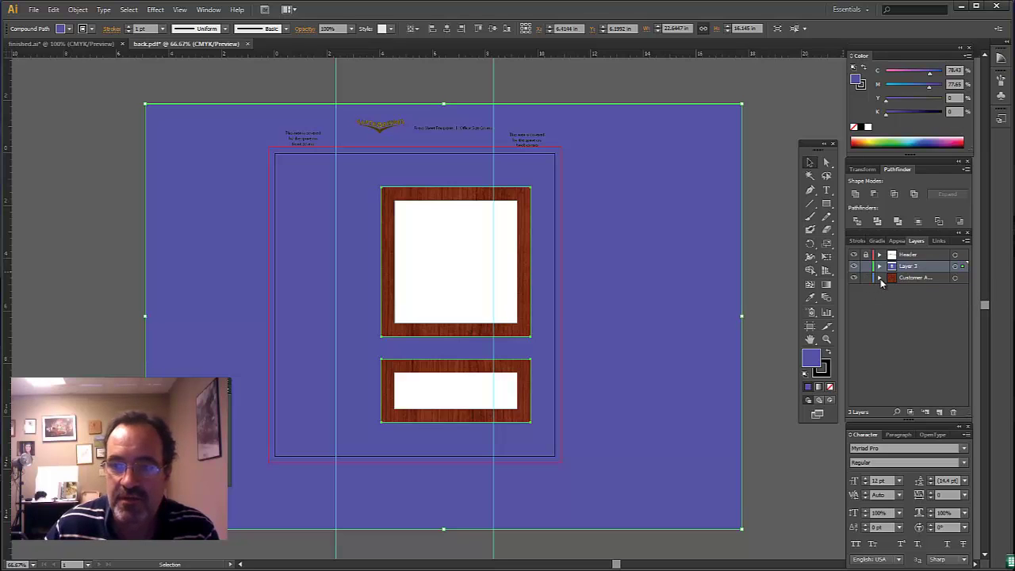
{"action": "left_click", "coordinate": [880, 279]}
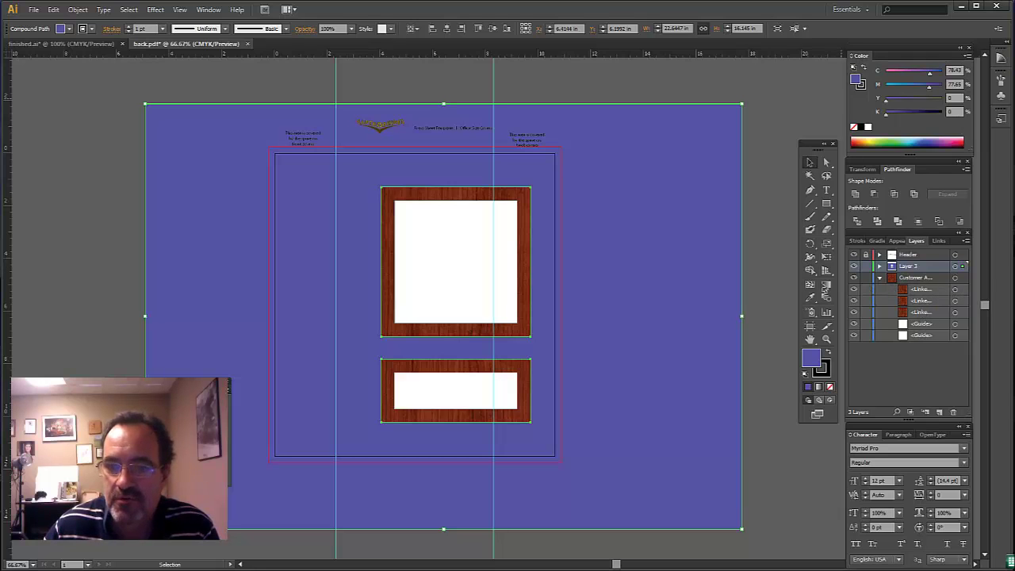
{"action": "key", "text": "ctrl+a"}
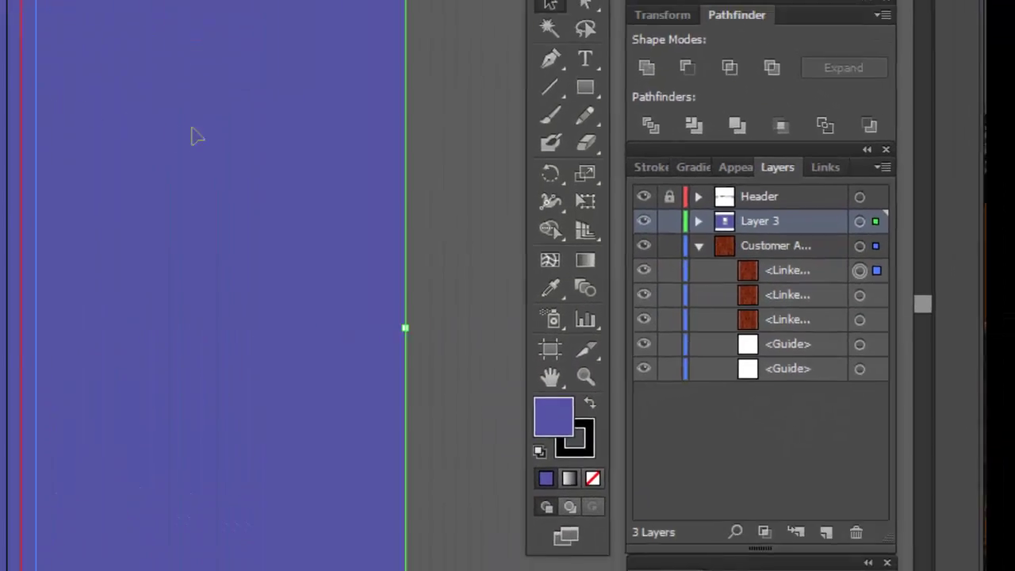
Make a clipping mask of the wood with the cut-out shape and hide the original wood layer
{"action": "right_click", "coordinate": [1, 100]}
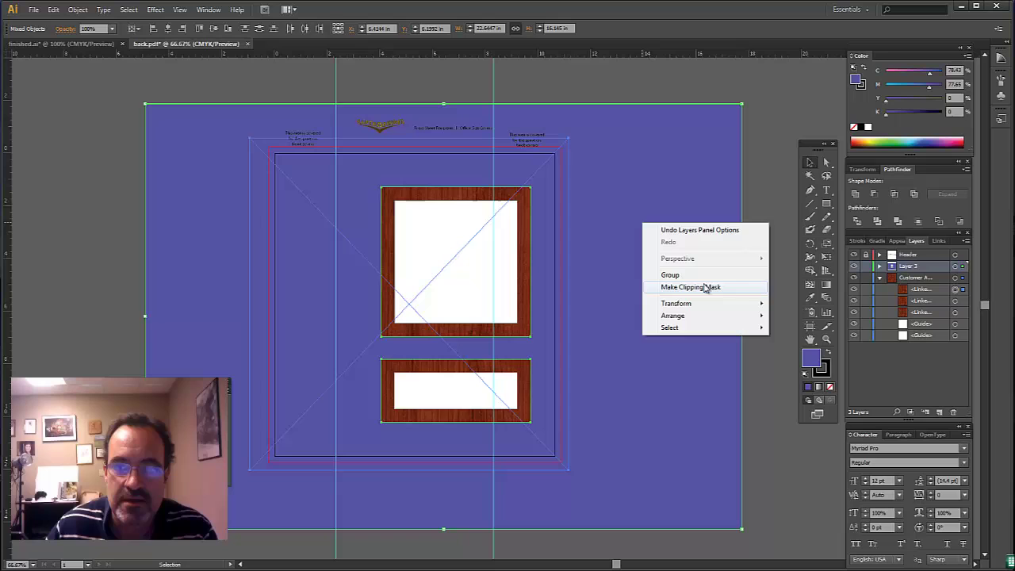
{"action": "left_click", "coordinate": [706, 289]}
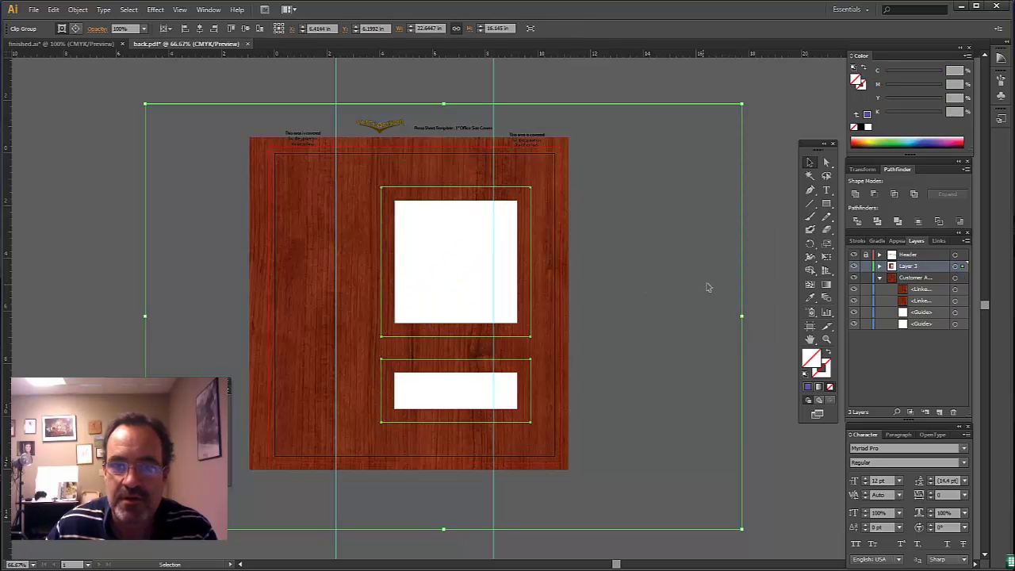
{"action": "left_click", "coordinate": [881, 279]}
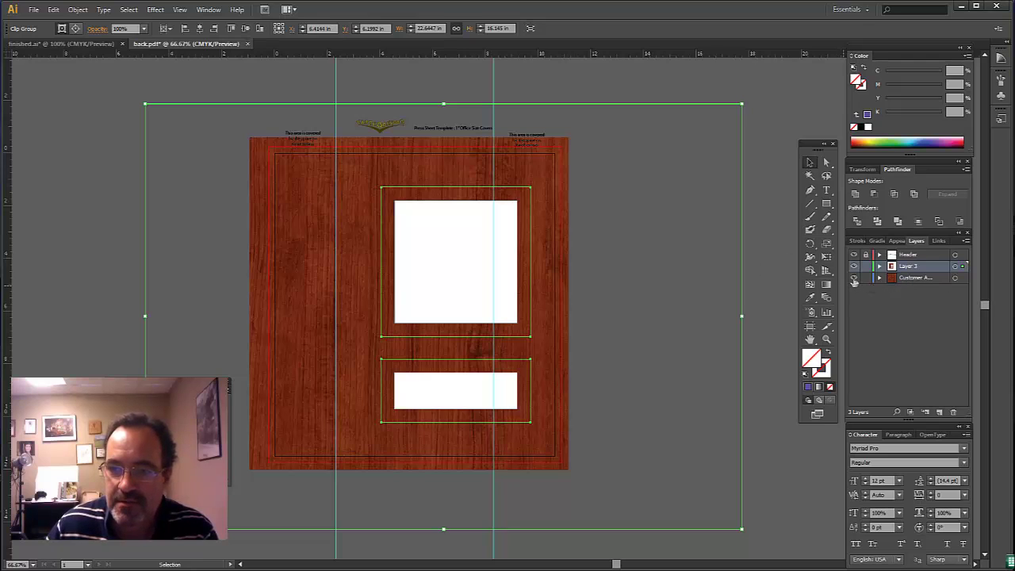
{"action": "left_click", "coordinate": [854, 278]}
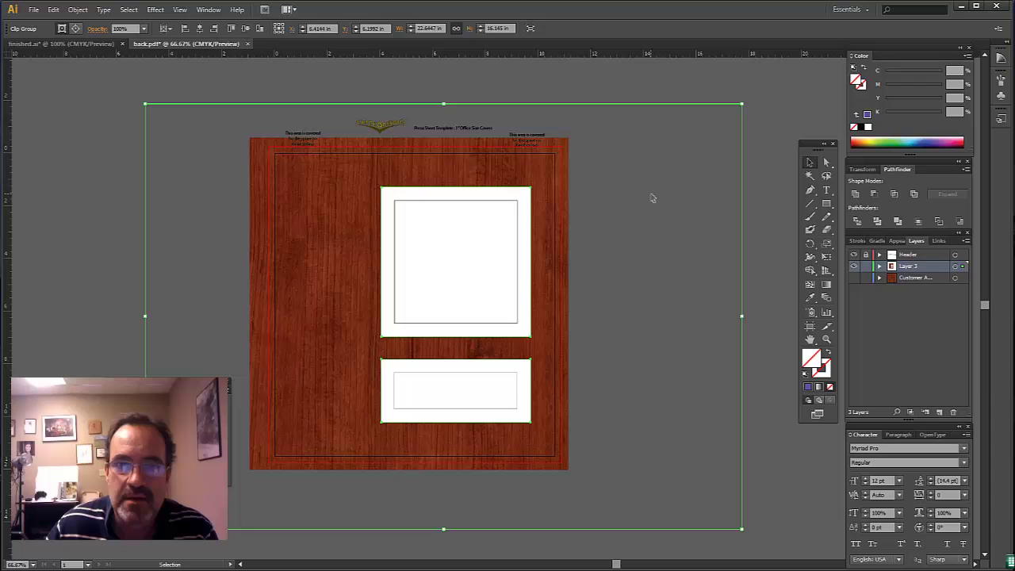
{"action": "left_click", "coordinate": [641, 84]}
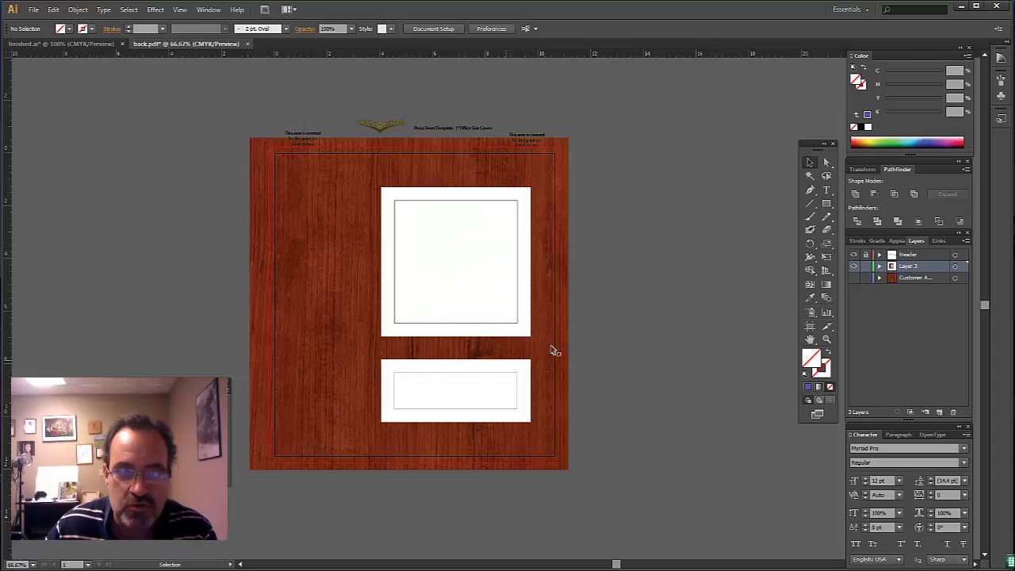
Give the clipped wood group a drop shadow with 0.1 blur for a recessed look
{"action": "left_click", "coordinate": [399, 293]}
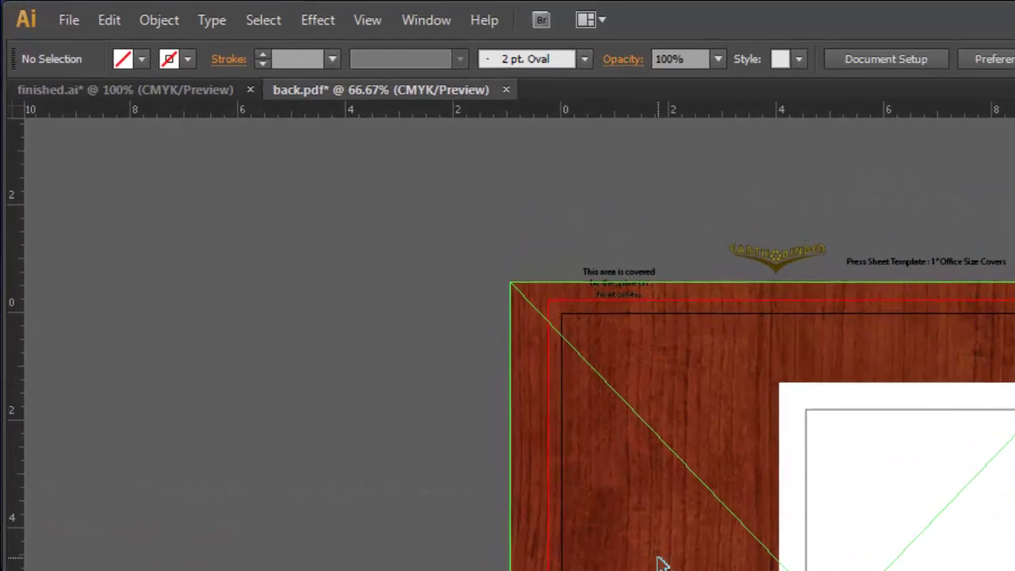
{"action": "left_click", "coordinate": [449, 381]}
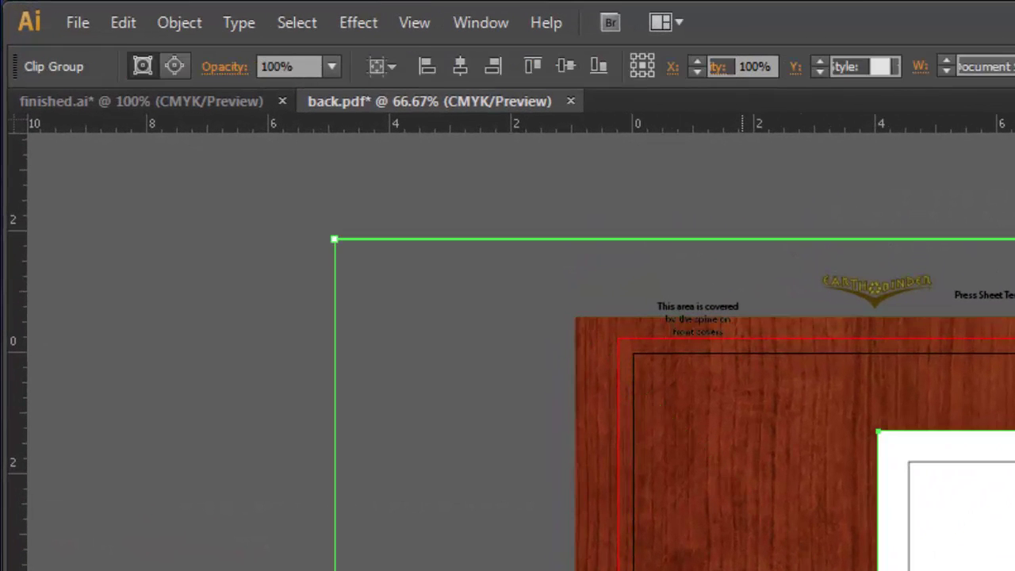
{"action": "left_click", "coordinate": [360, 23]}
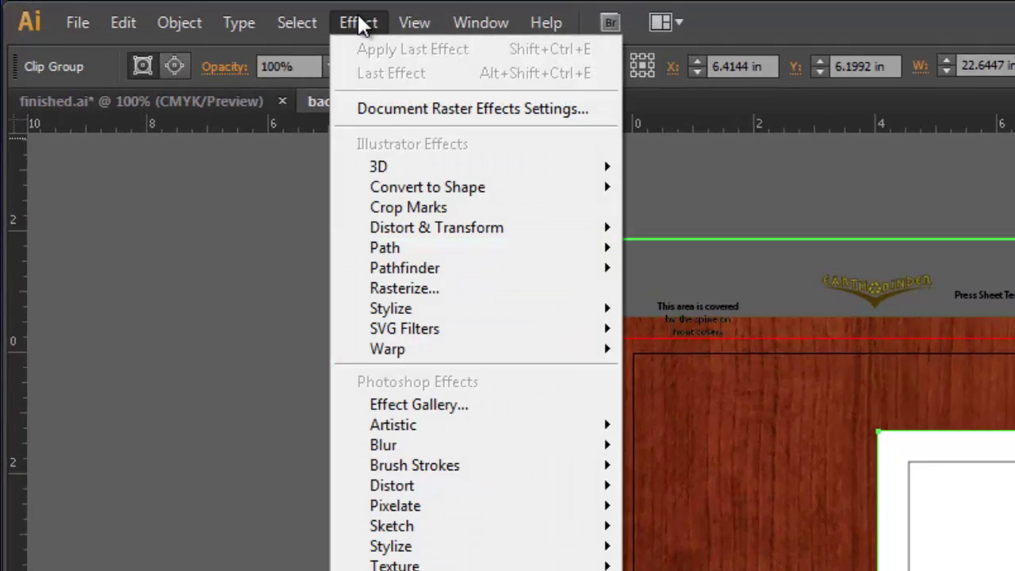
{"action": "mouse_move", "coordinate": [424, 311]}
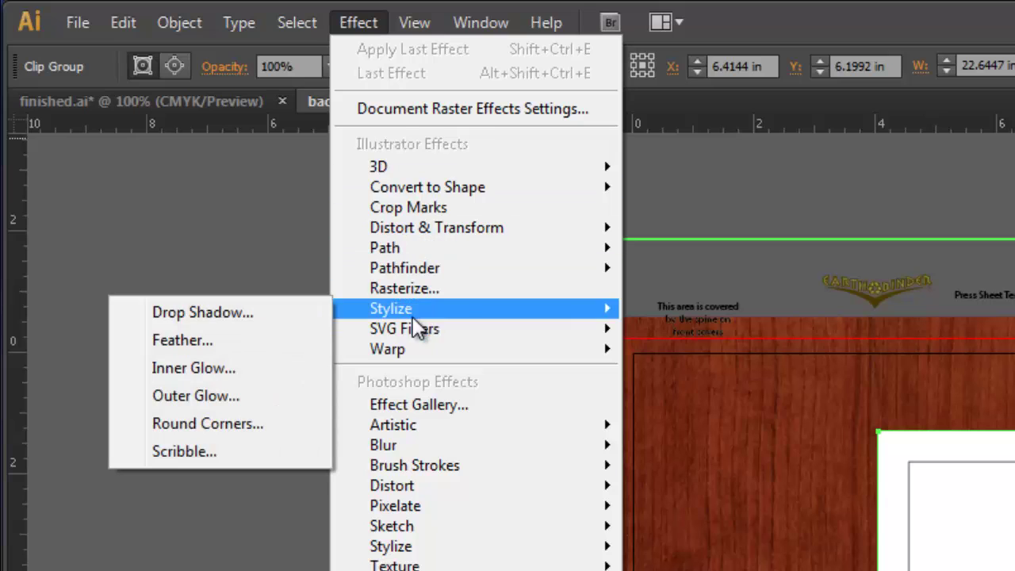
{"action": "left_click", "coordinate": [226, 314]}
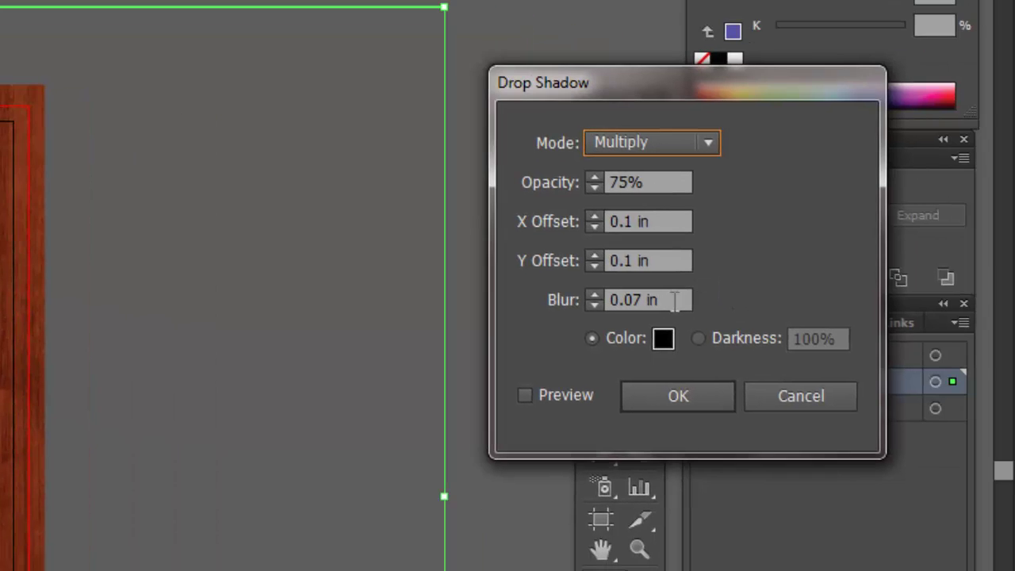
{"action": "left_click_drag", "start_coordinate": [674, 302], "coordinate": [577, 308]}
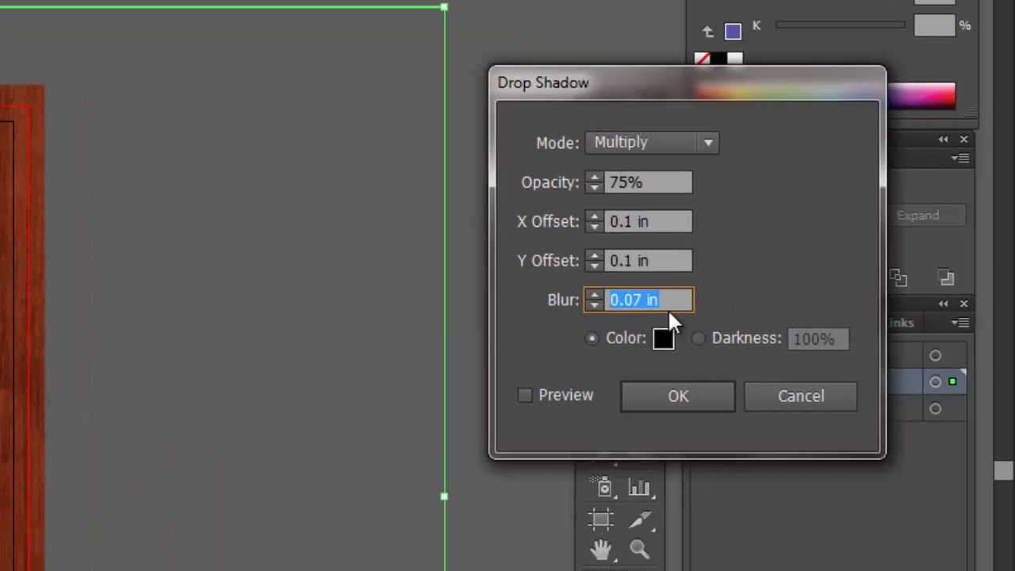
{"action": "type", "text": ".1"}
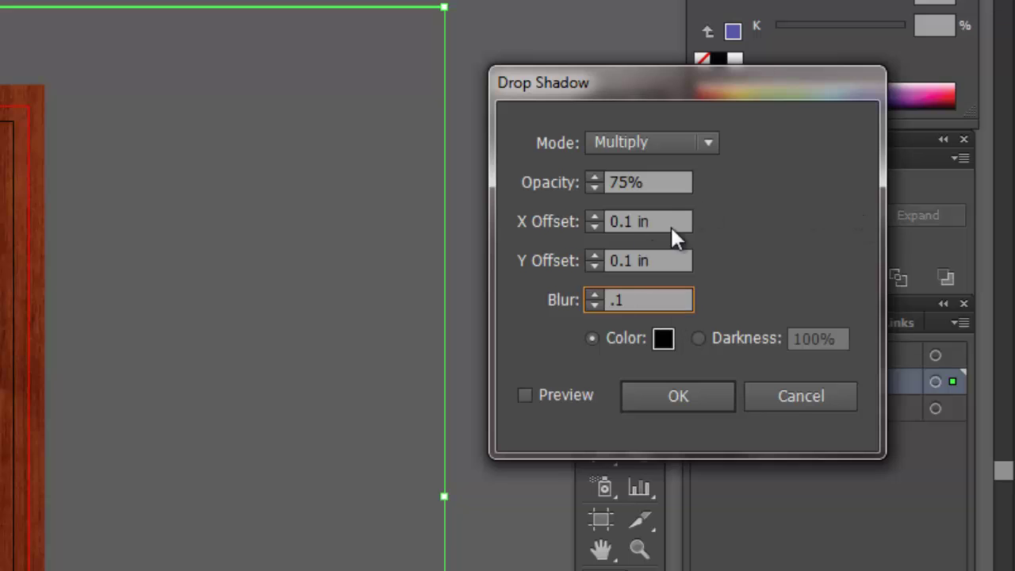
{"action": "left_click", "coordinate": [659, 400]}
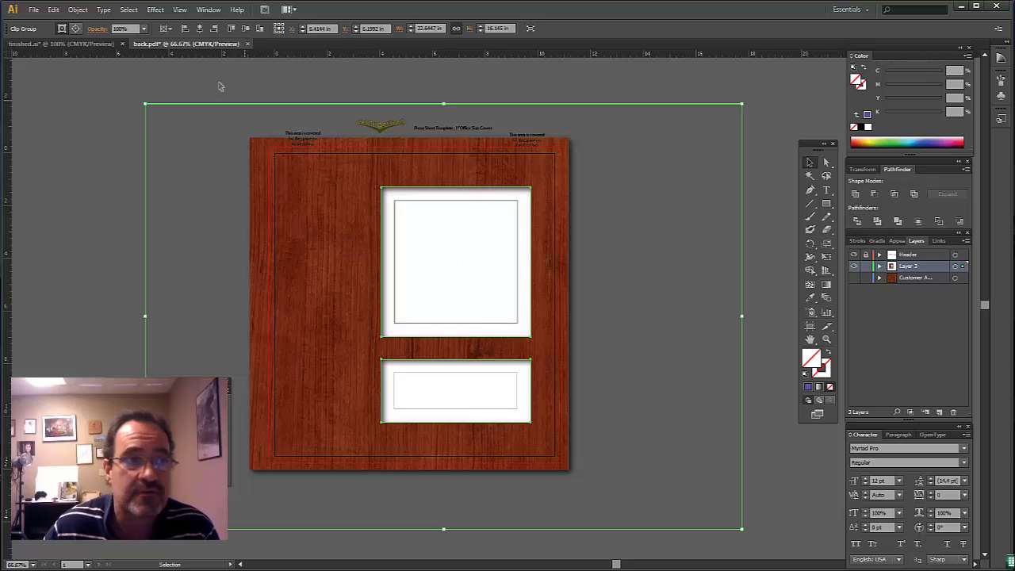
Place abstract-painting.jpg in back.pdf and enlarge it to cover the upper frame opening
{"action": "left_click", "coordinate": [81, 44]}
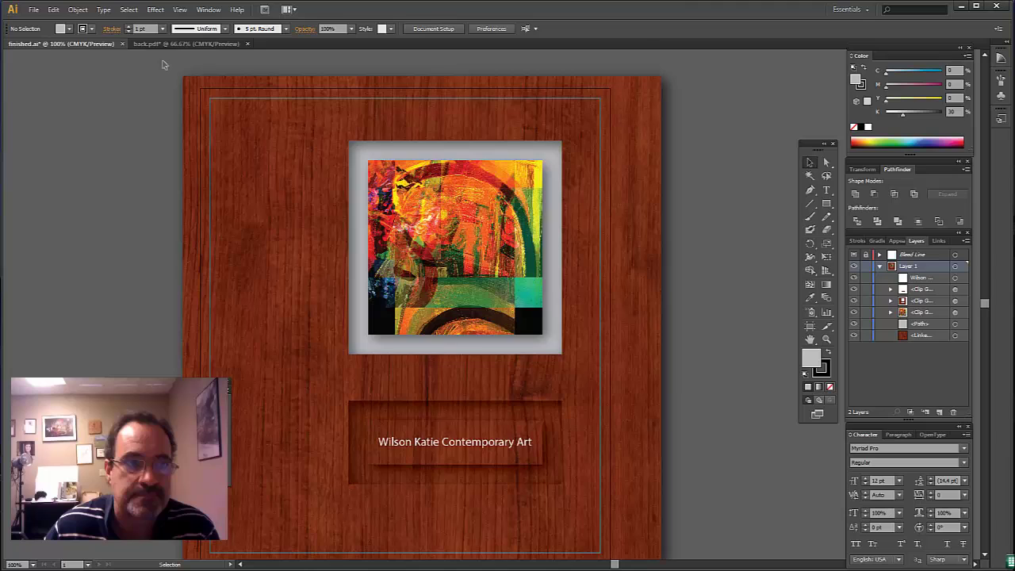
{"action": "left_click", "coordinate": [174, 42]}
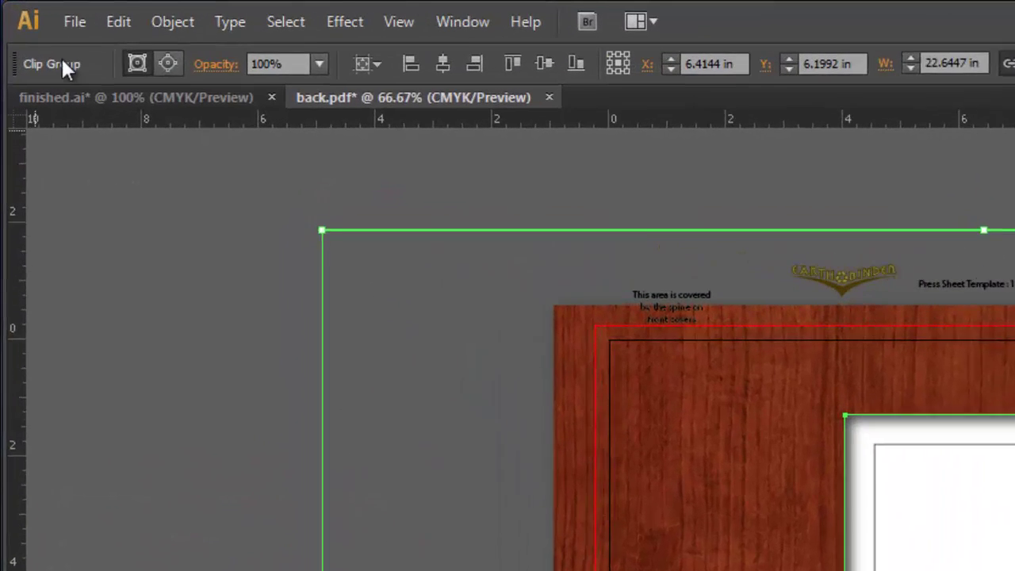
{"action": "left_click", "coordinate": [52, 15]}
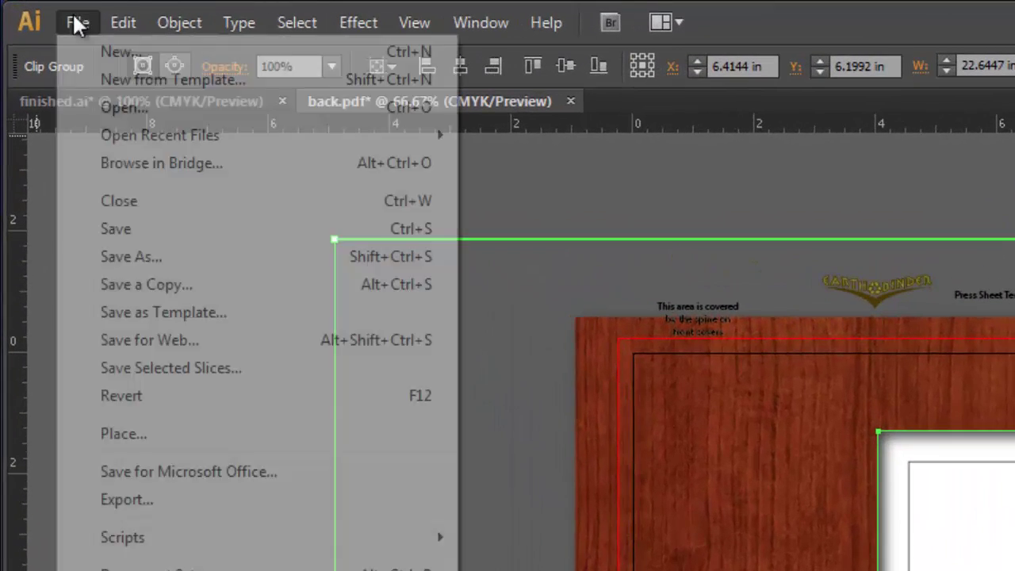
{"action": "left_click", "coordinate": [193, 435]}
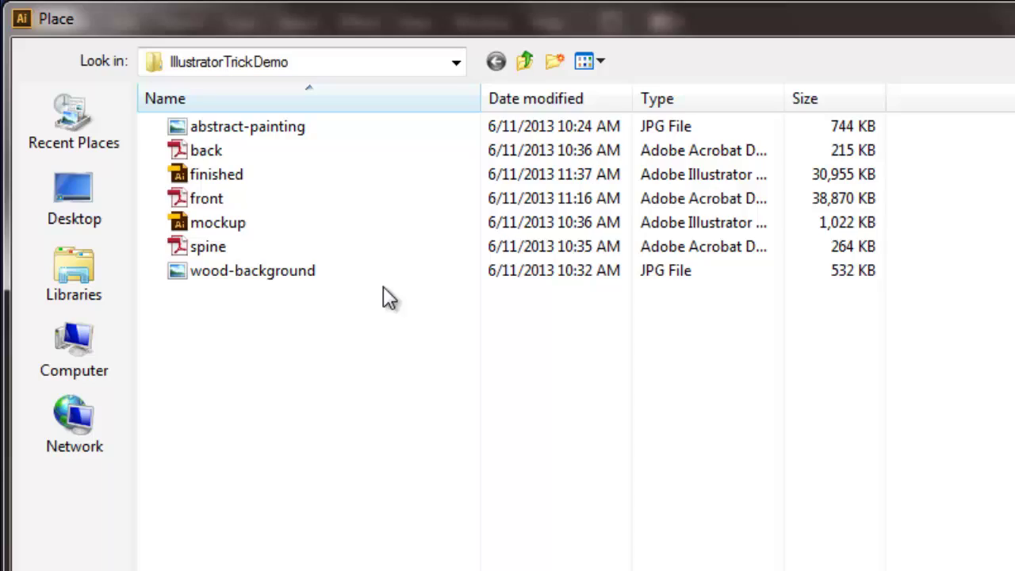
{"action": "double_click", "coordinate": [272, 127]}
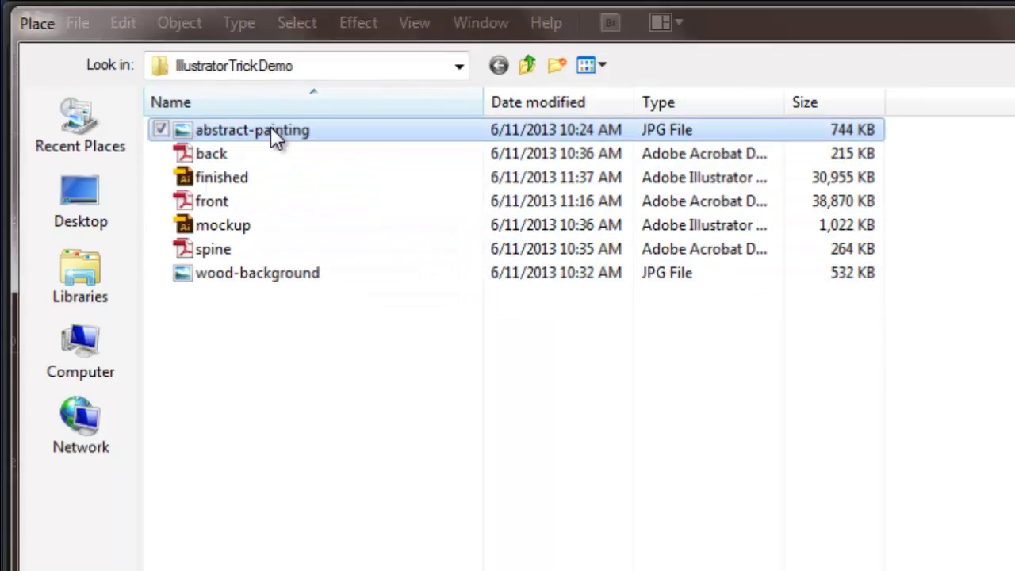
{"action": "left_click_drag", "start_coordinate": [1014, 570], "coordinate": [1014, 570]}
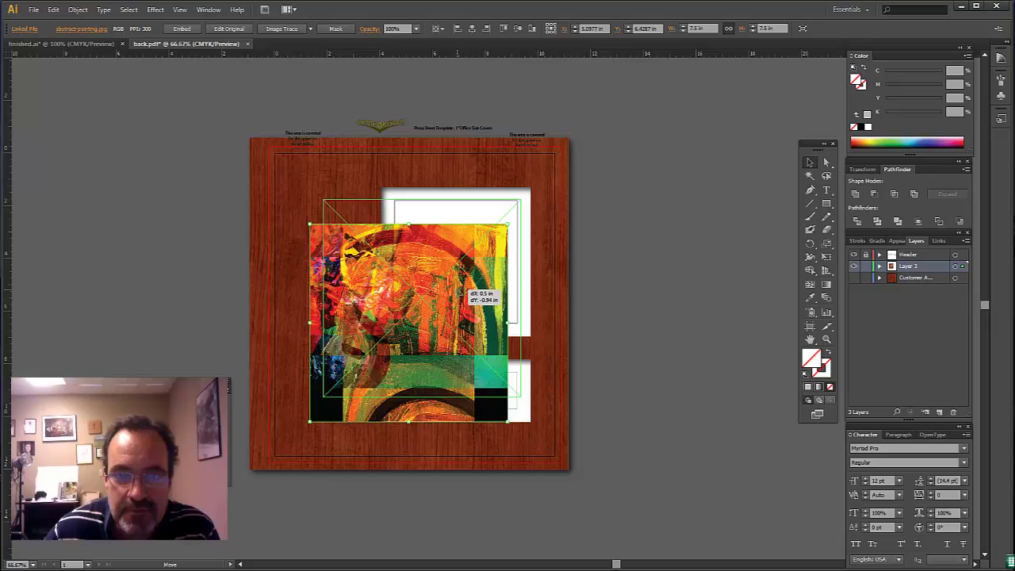
{"action": "left_click_drag", "start_coordinate": [464, 290], "coordinate": [463, 286]}
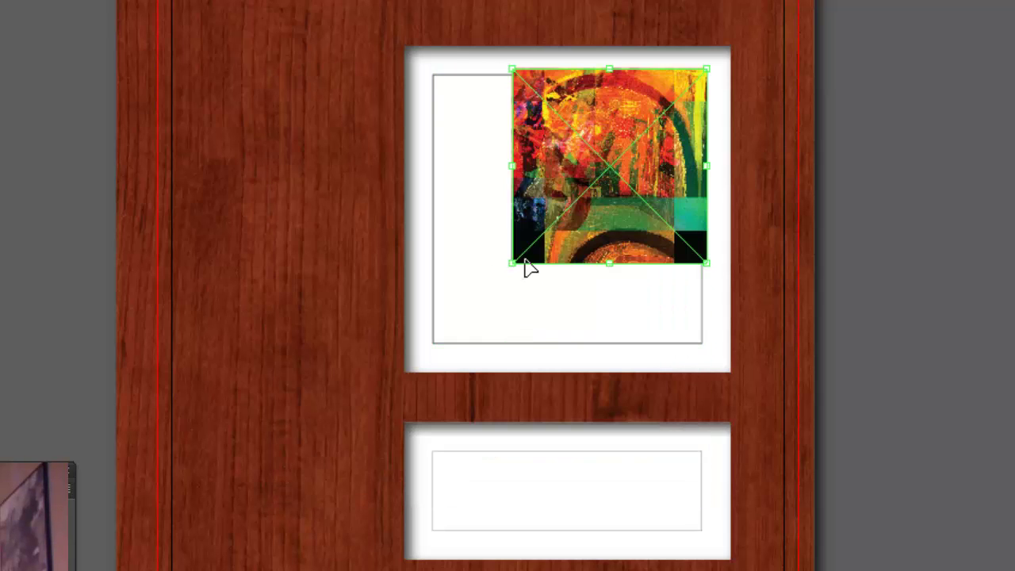
{"action": "left_click_drag", "start_coordinate": [511, 268], "coordinate": [428, 360]}
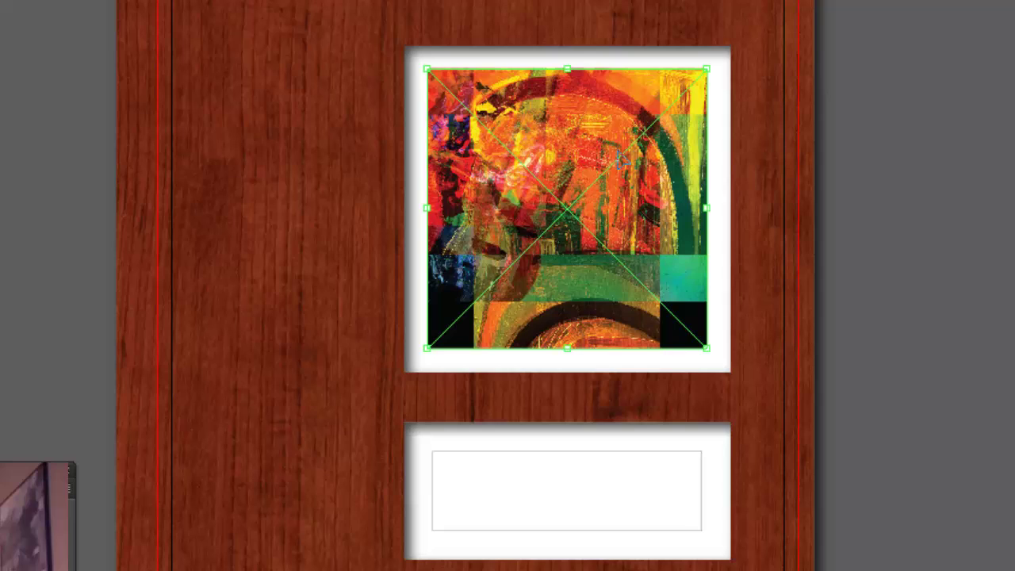
Send the painting backward behind the frame rectangle and clip it with a clipping mask
{"action": "right_click", "coordinate": [628, 163]}
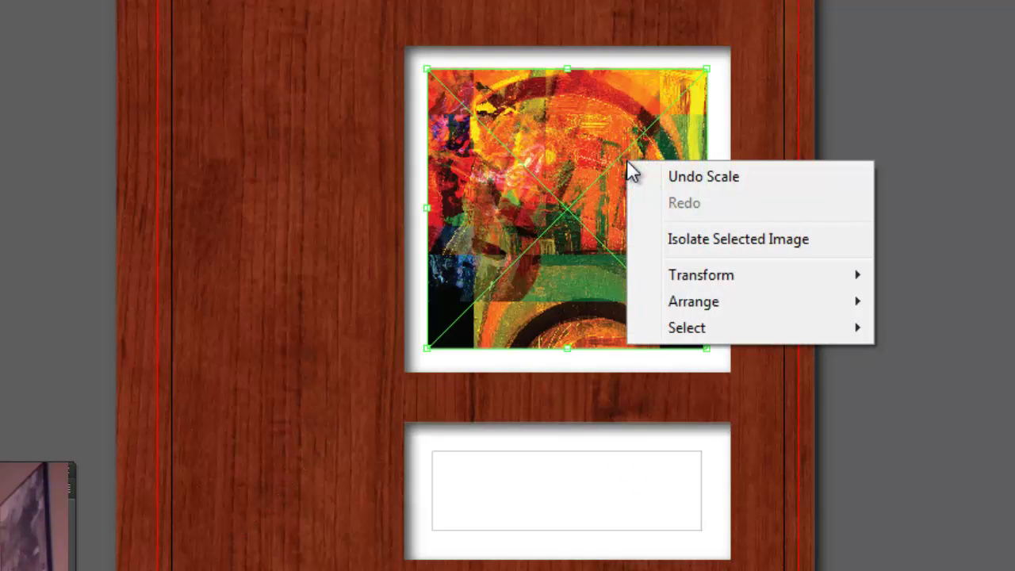
{"action": "mouse_move", "coordinate": [686, 306]}
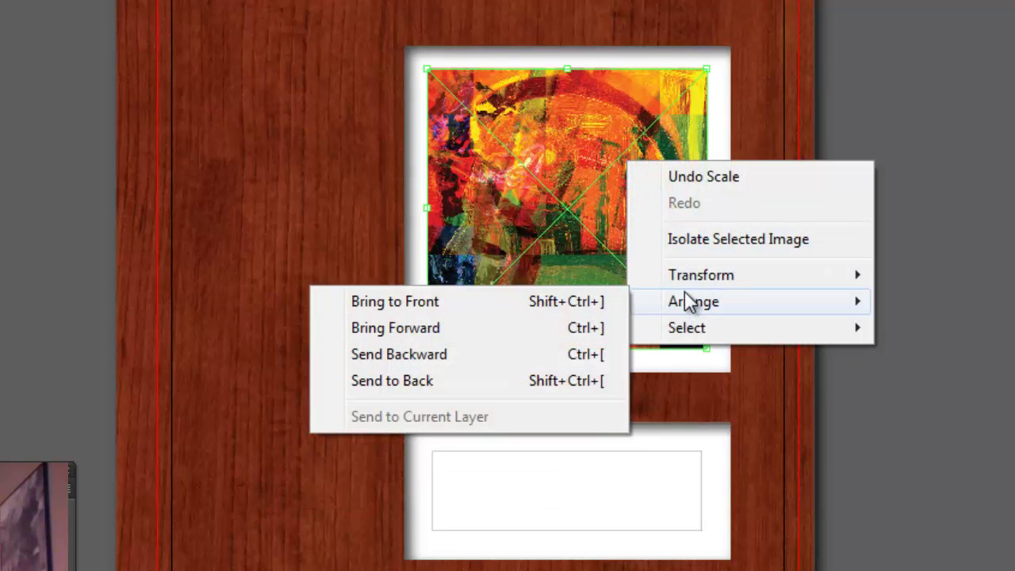
{"action": "left_click", "coordinate": [403, 354]}
{"action": "right_click", "coordinate": [510, 229]}
{"action": "mouse_move", "coordinate": [566, 361]}
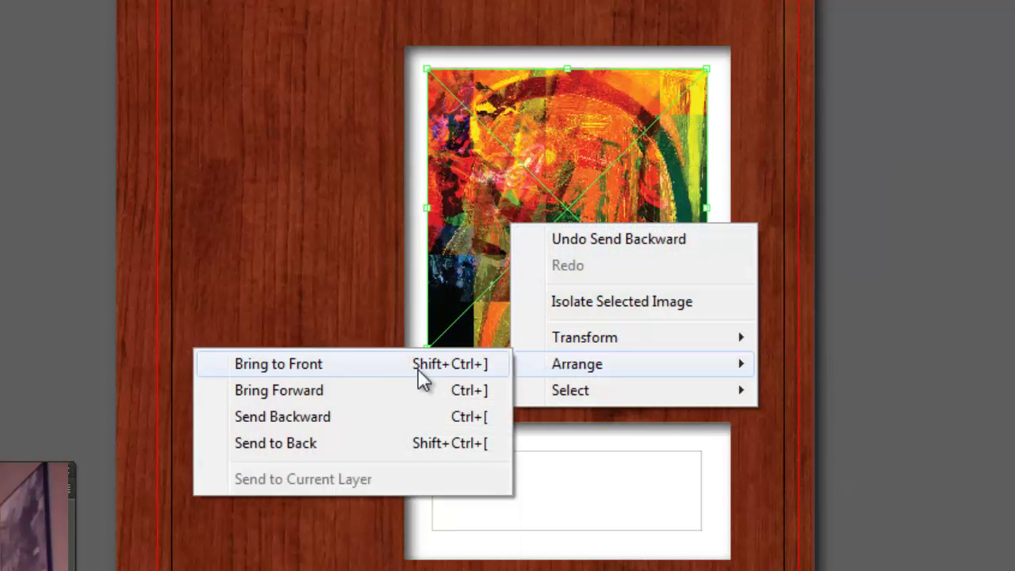
{"action": "left_click", "coordinate": [331, 416]}
{"action": "right_click", "coordinate": [514, 211]}
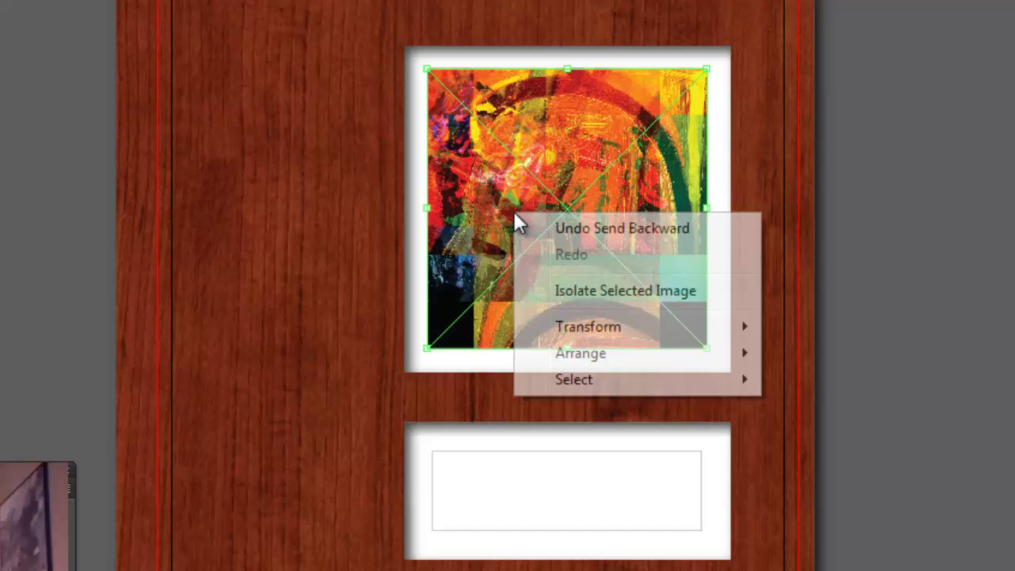
{"action": "left_click", "coordinate": [346, 413]}
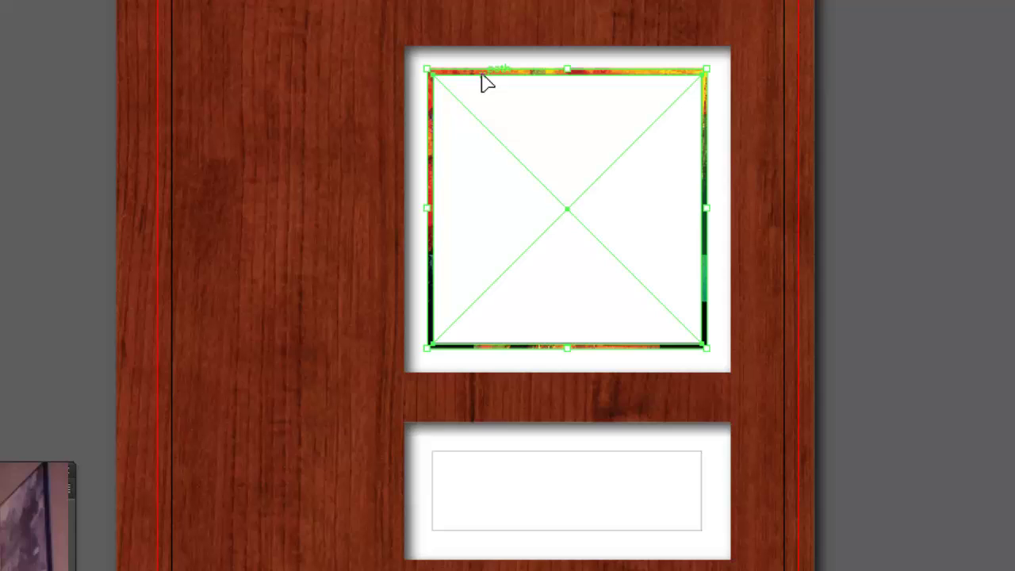
{"action": "right_click", "coordinate": [496, 155]}
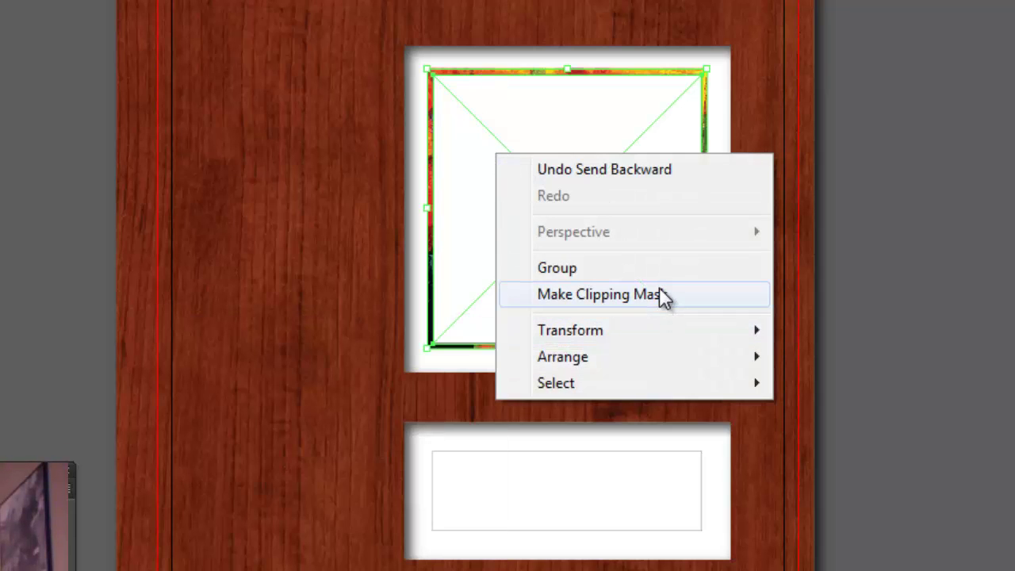
{"action": "left_click", "coordinate": [664, 298]}
{"action": "left_click", "coordinate": [1007, 254]}
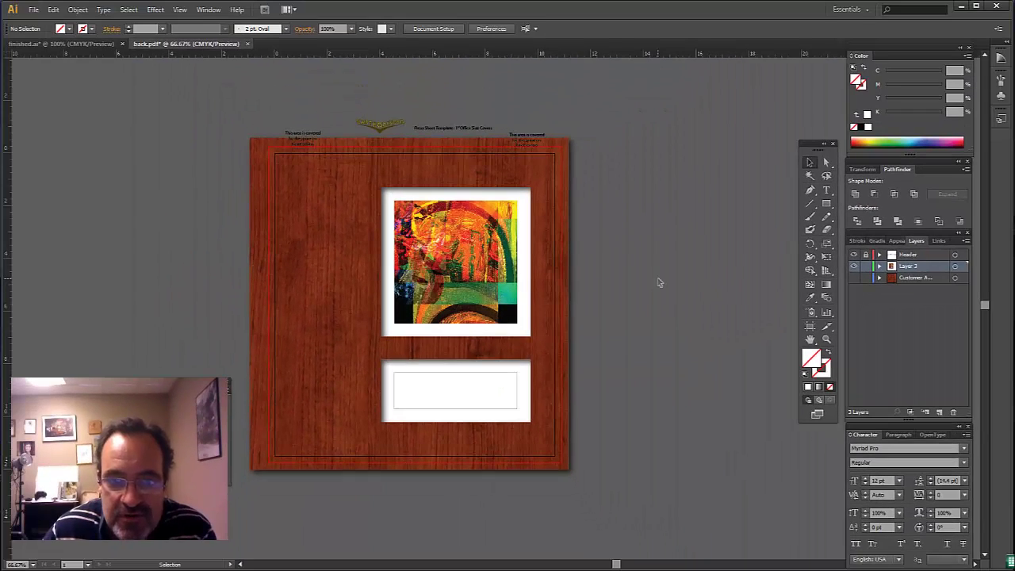
Give the clipped painting a Multiply 75% drop shadow with 0.1 in offsets and blur
{"action": "left_click", "coordinate": [433, 325]}
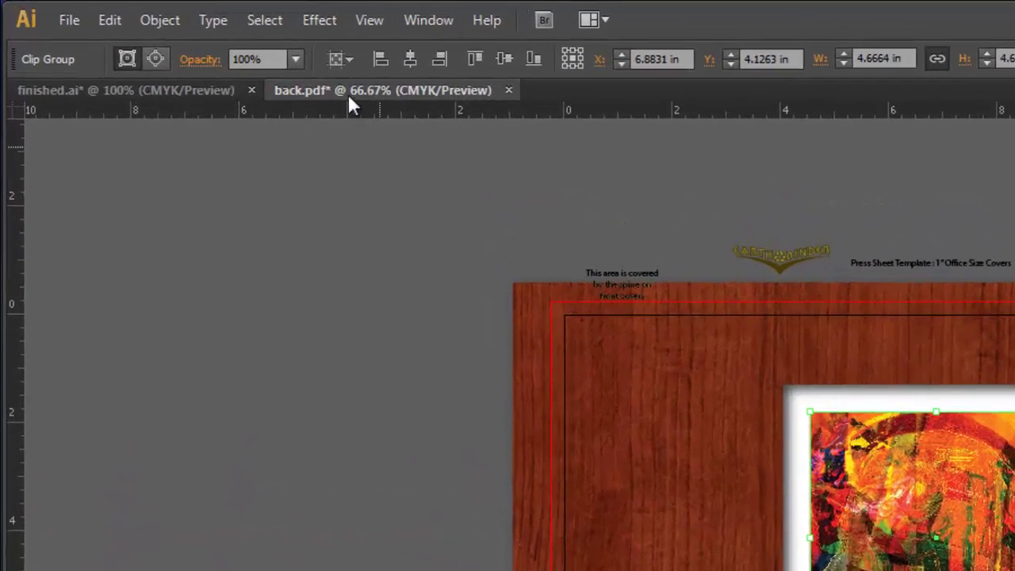
{"action": "left_click", "coordinate": [309, 20]}
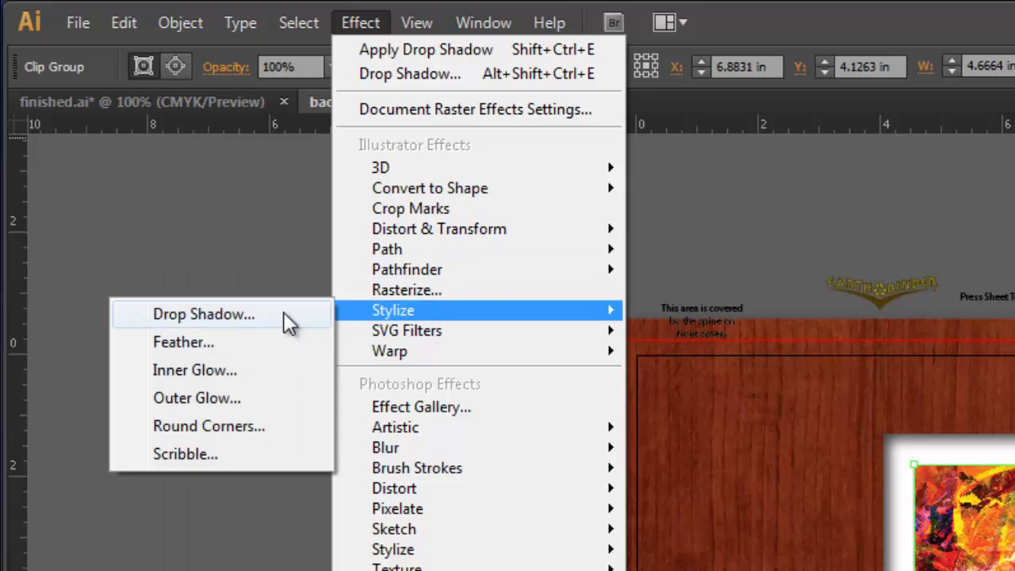
{"action": "left_click", "coordinate": [203, 314]}
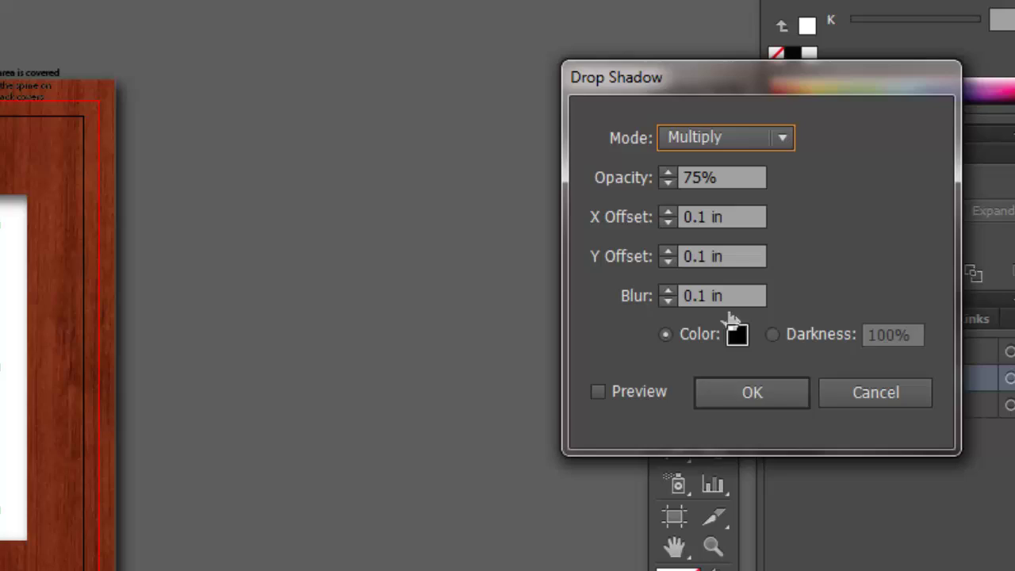
{"action": "left_click", "coordinate": [729, 390]}
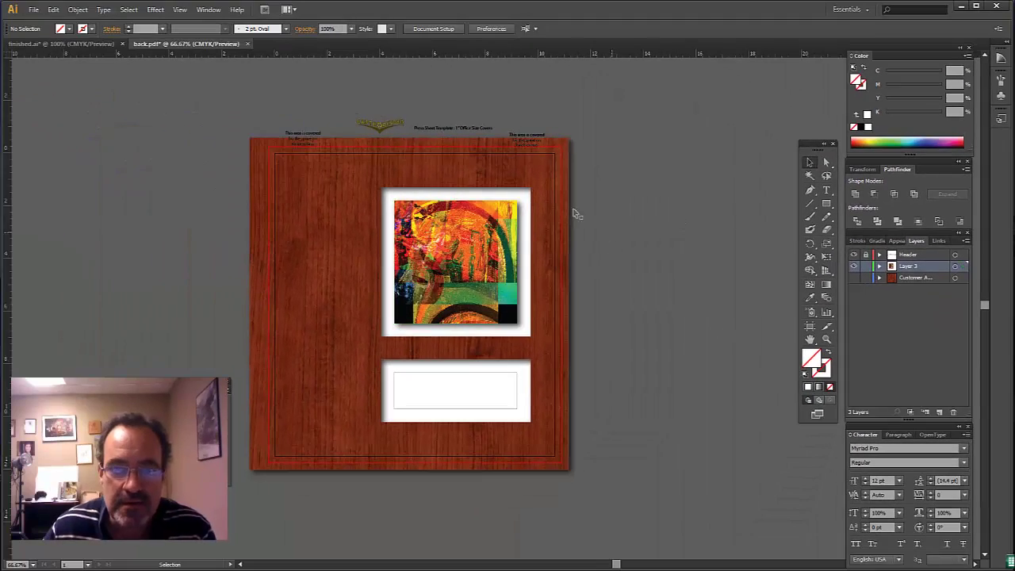
{"action": "left_click", "coordinate": [405, 309]}
{"action": "left_click", "coordinate": [389, 267]}
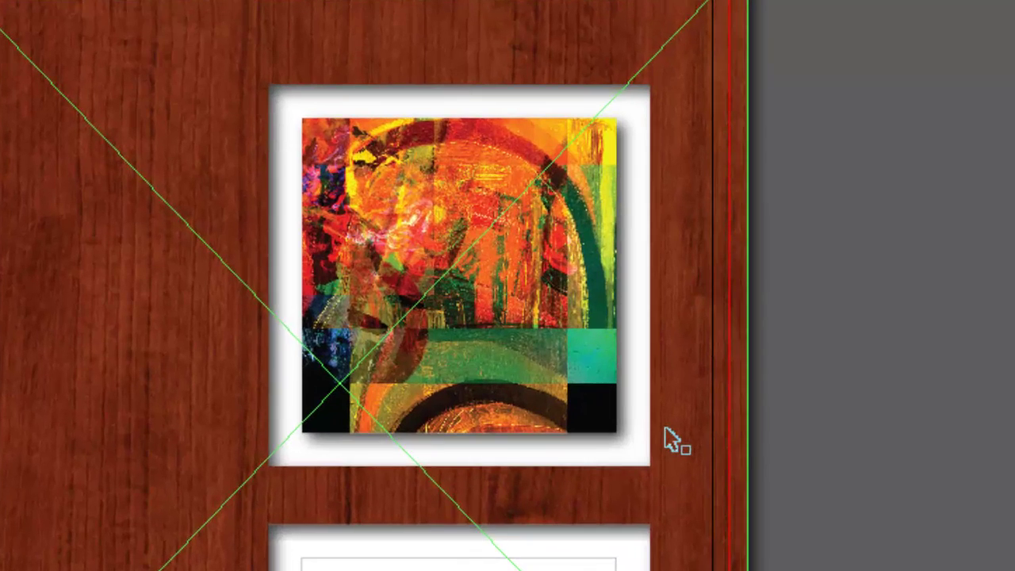
{"action": "left_click", "coordinate": [881, 351]}
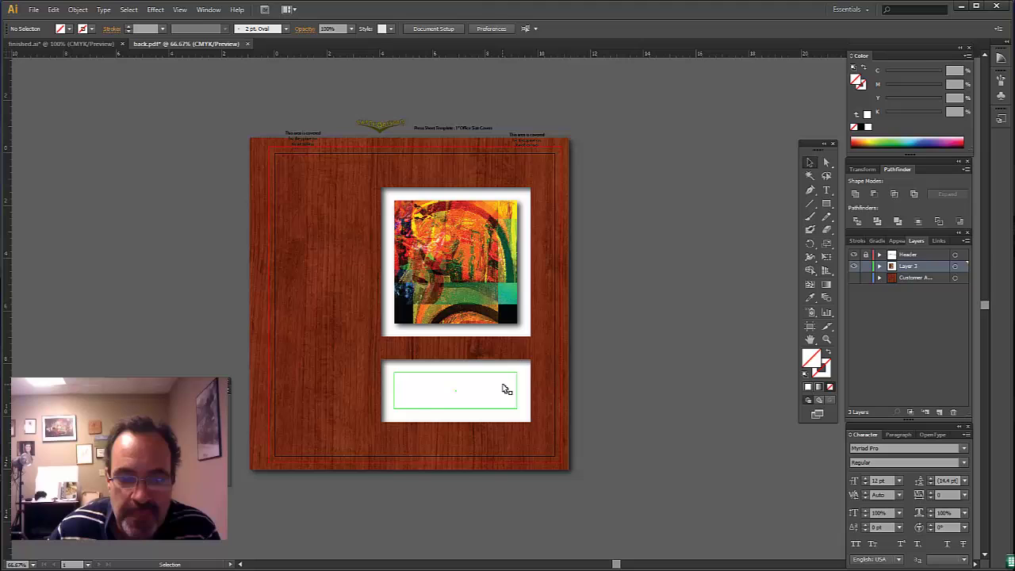
Select the white label rectangle with the second linked wood image and clip the wood to it
{"action": "left_click", "coordinate": [503, 388]}
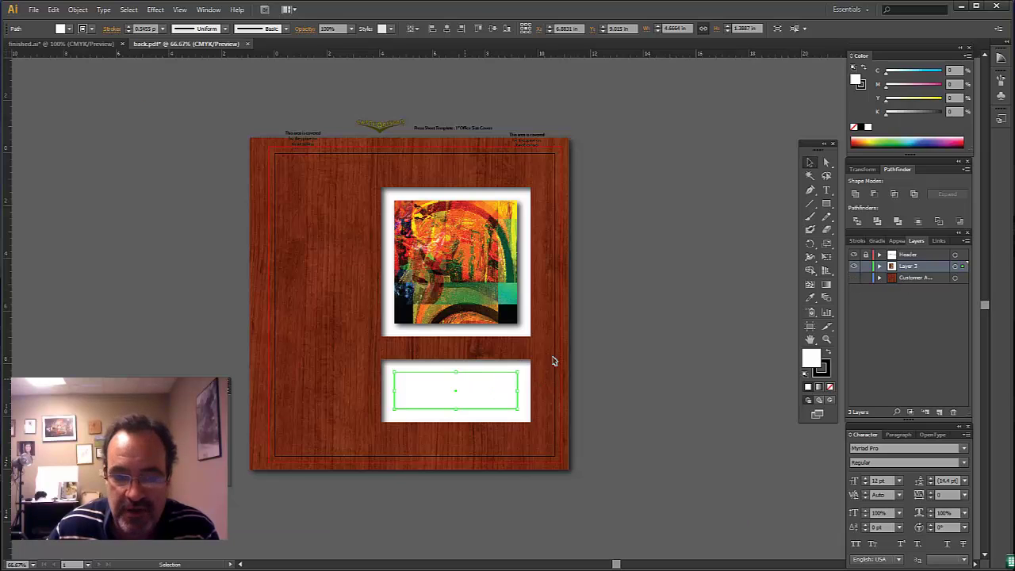
{"action": "left_click", "coordinate": [855, 279]}
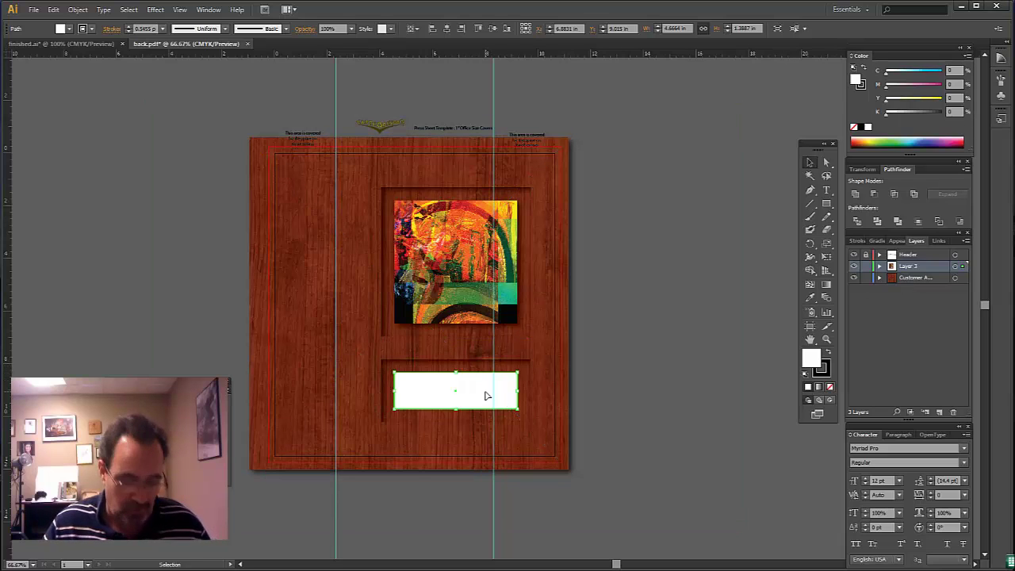
{"action": "key", "text": "ctrl+a"}
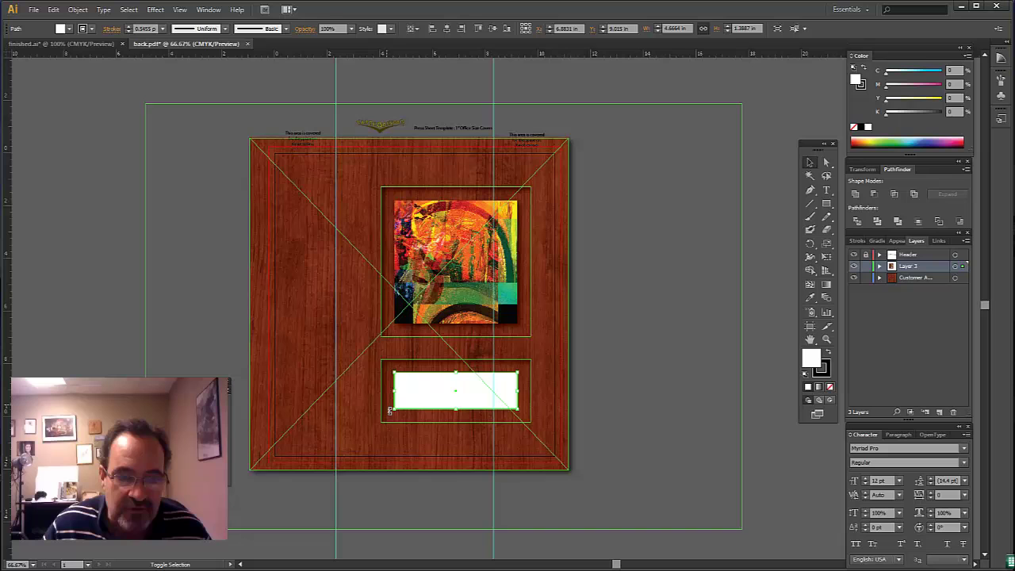
{"action": "left_click", "coordinate": [391, 409]}
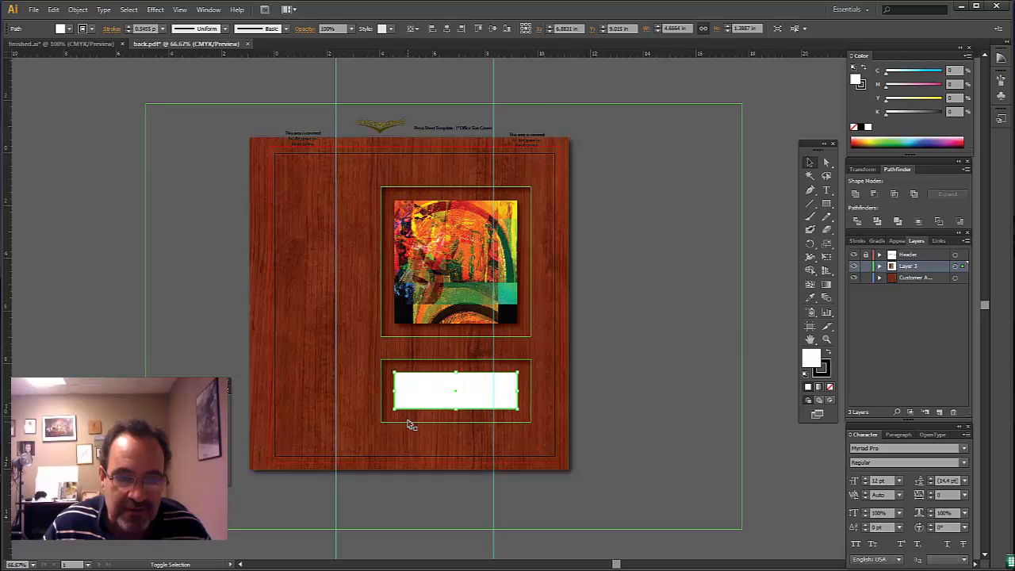
{"action": "left_click", "coordinate": [878, 277]}
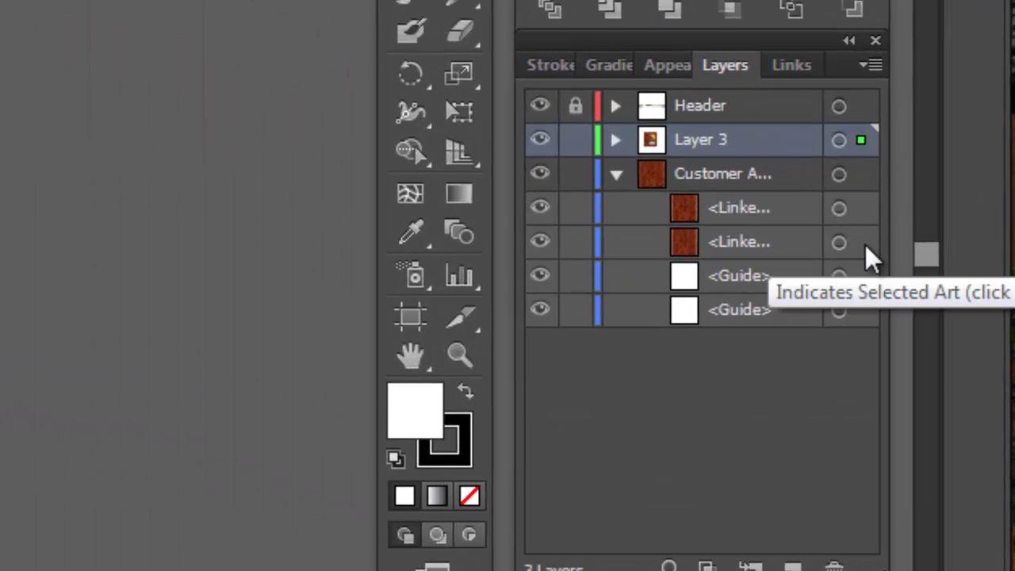
{"action": "left_click", "coordinate": [864, 242]}
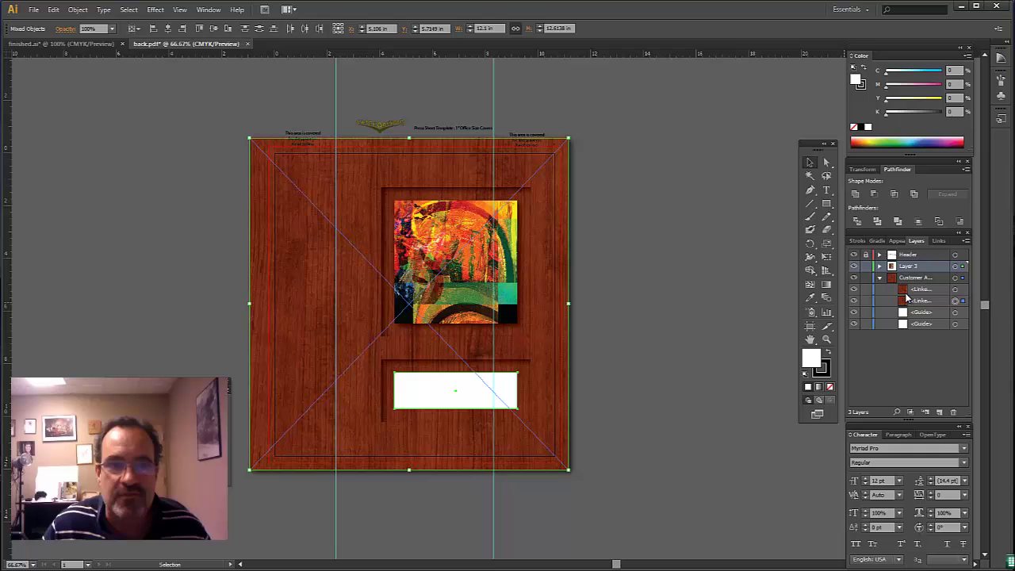
{"action": "right_click", "coordinate": [500, 382]}
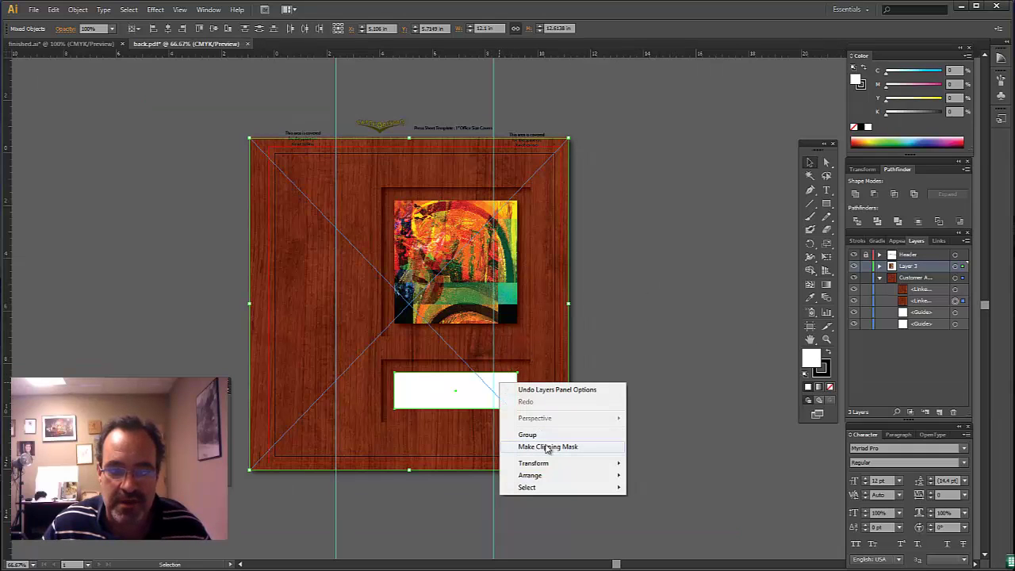
{"action": "left_click", "coordinate": [547, 447]}
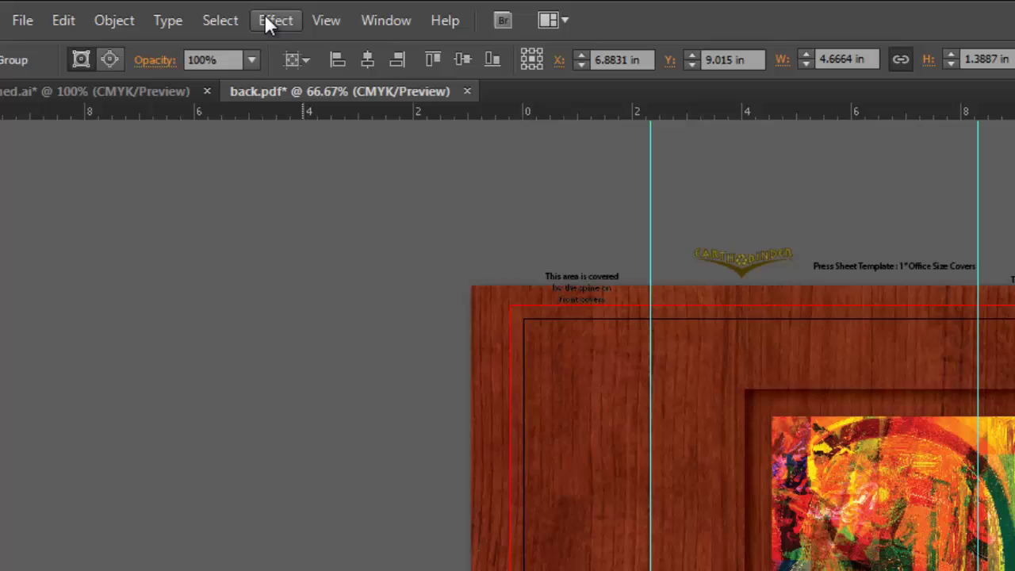
Add a default Stylize drop shadow to the wood label clip group
{"action": "left_click", "coordinate": [269, 21]}
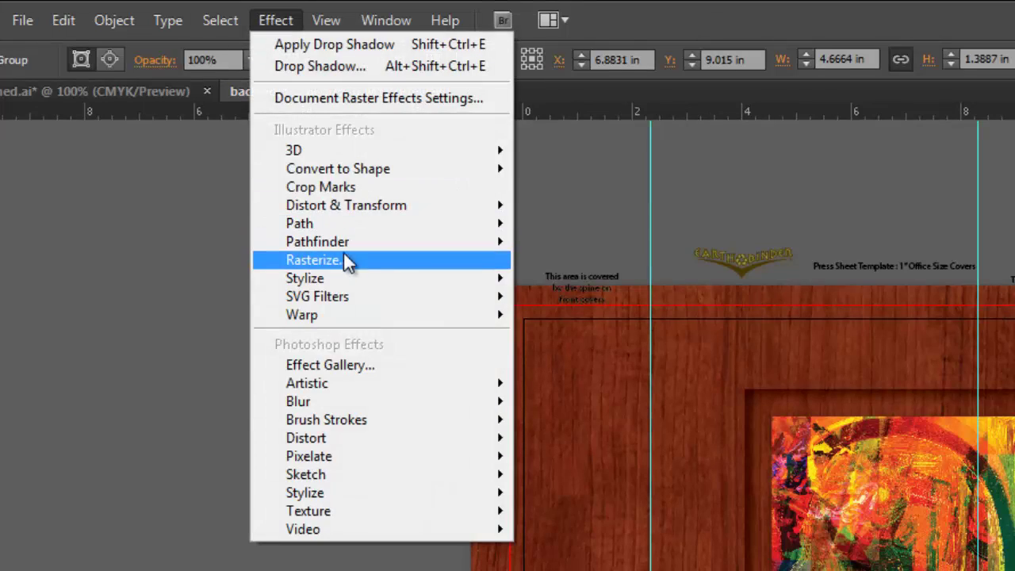
{"action": "mouse_move", "coordinate": [337, 279]}
{"action": "left_click", "coordinate": [174, 281]}
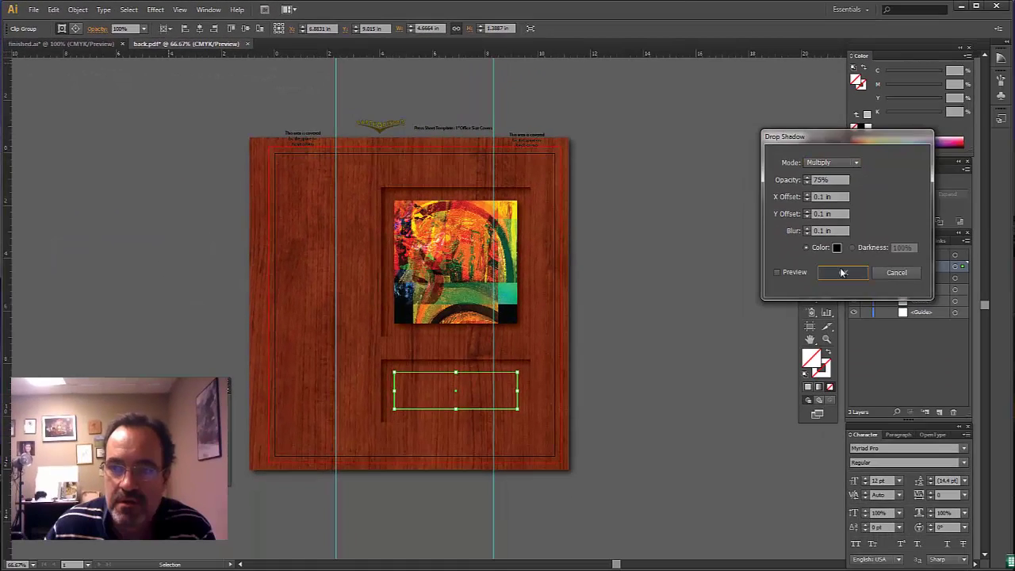
{"action": "left_click", "coordinate": [842, 272]}
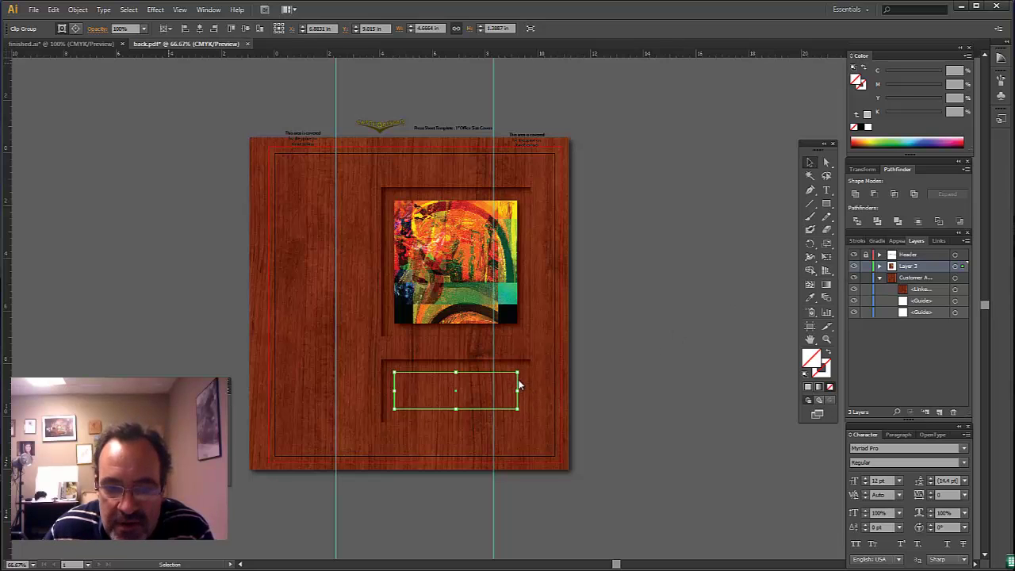
{"action": "left_click", "coordinate": [666, 343]}
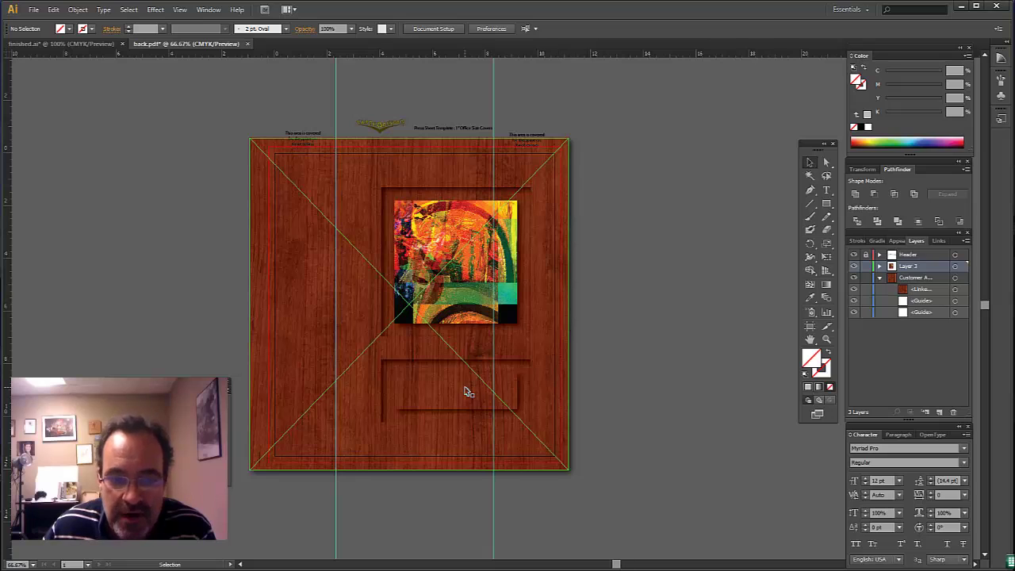
Toggle the white frame layer's visibility on and off to compare the recessed look
{"action": "left_click", "coordinate": [436, 395]}
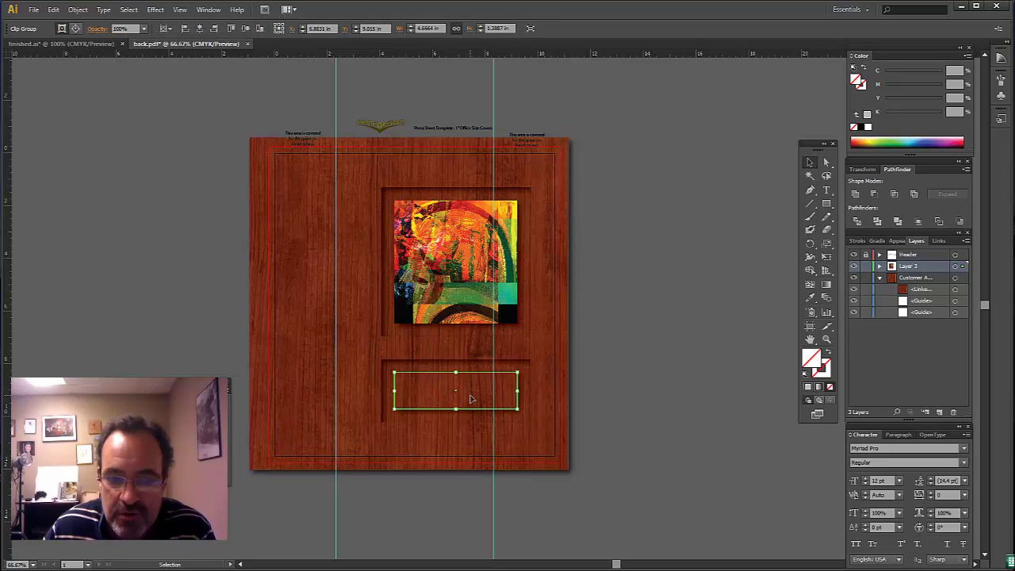
{"action": "left_click", "coordinate": [880, 278]}
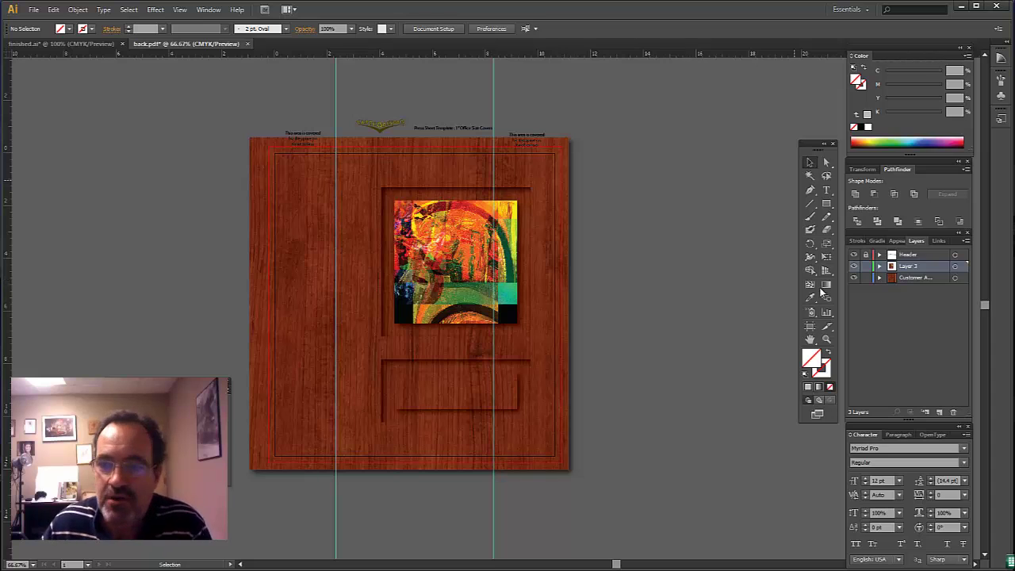
{"action": "left_click", "coordinate": [853, 278]}
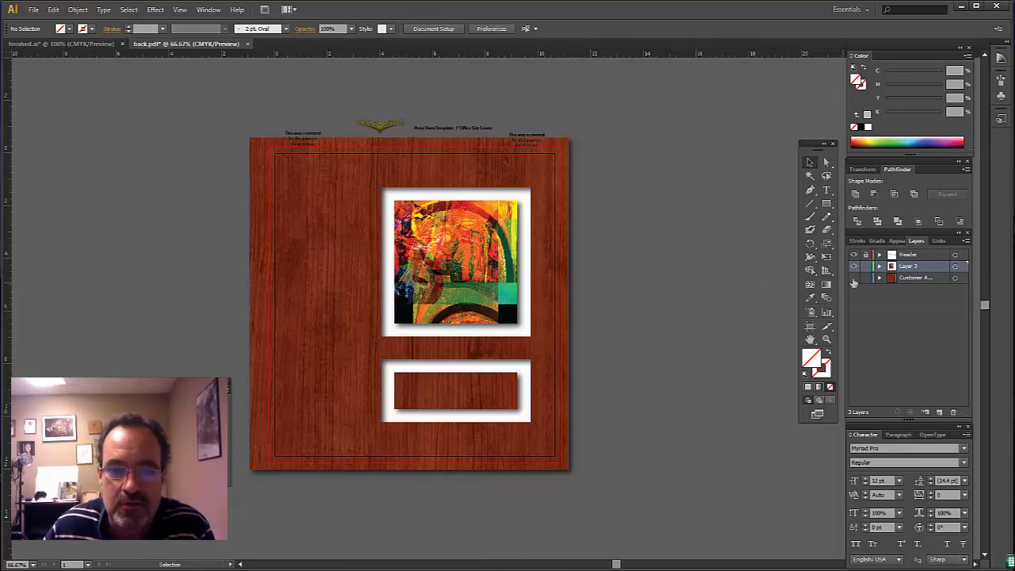
{"action": "left_click", "coordinate": [853, 278]}
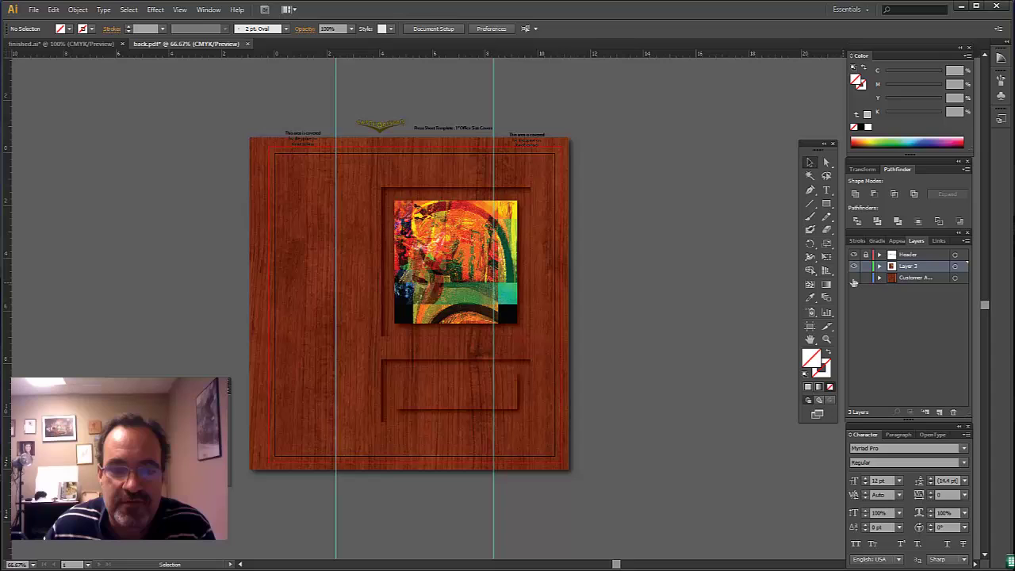
{"action": "left_click", "coordinate": [853, 278]}
{"action": "left_click", "coordinate": [854, 278]}
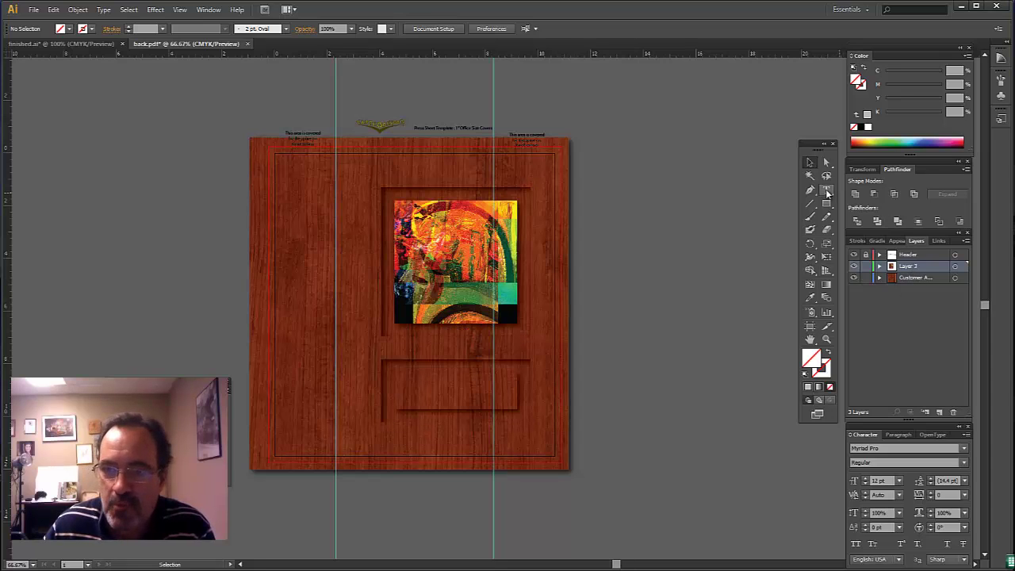
Add 'Modern Art Gallery' point text in the lower panel and enlarge it
{"action": "left_click", "coordinate": [827, 193]}
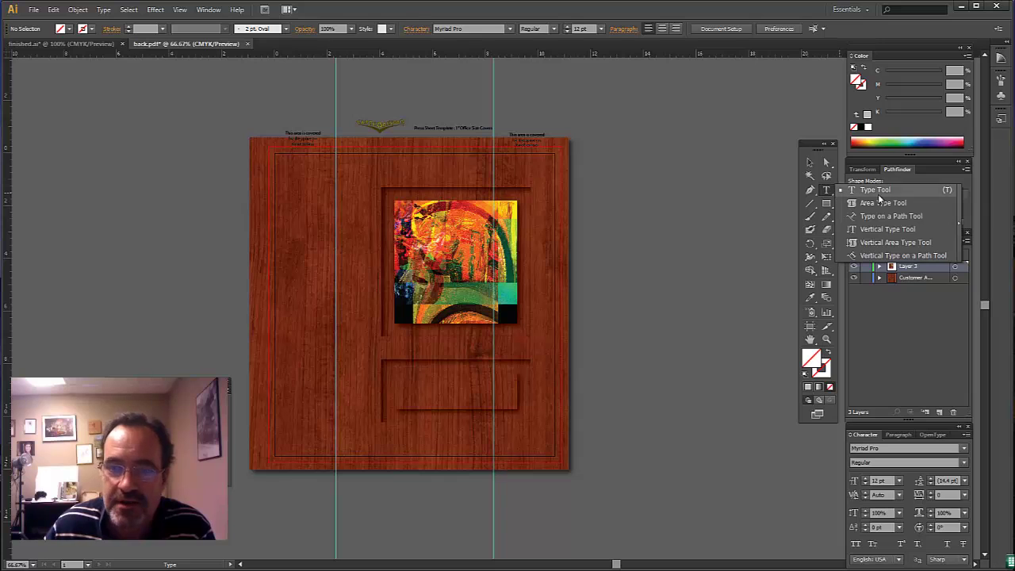
{"action": "left_click", "coordinate": [876, 192]}
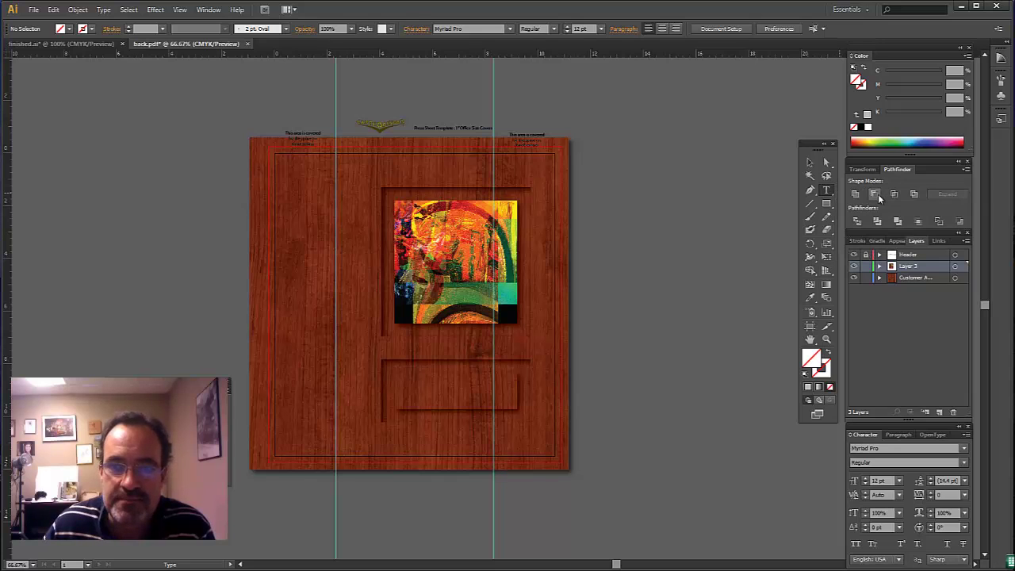
{"action": "left_click", "coordinate": [409, 392]}
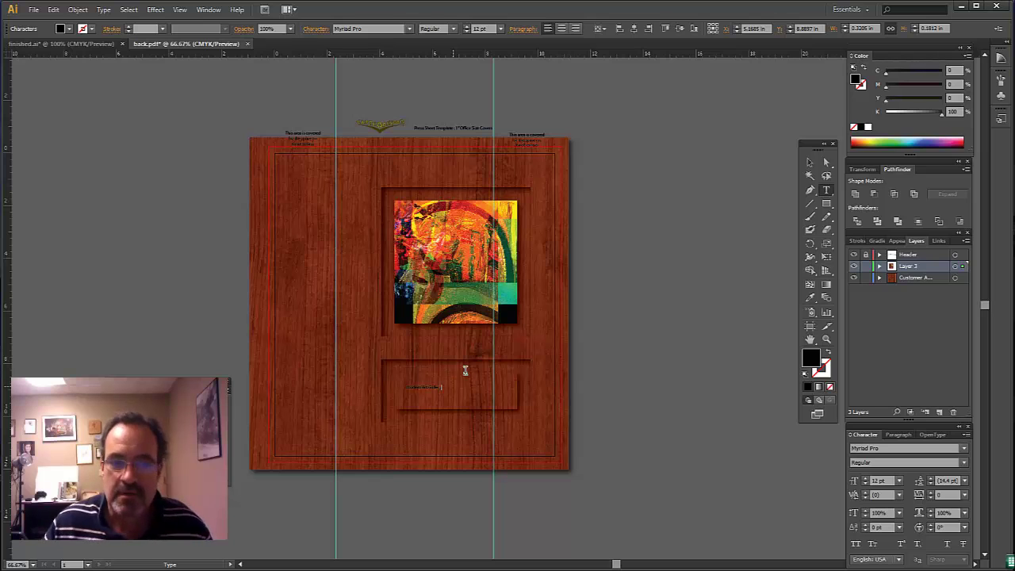
{"action": "left_click", "coordinate": [810, 162]}
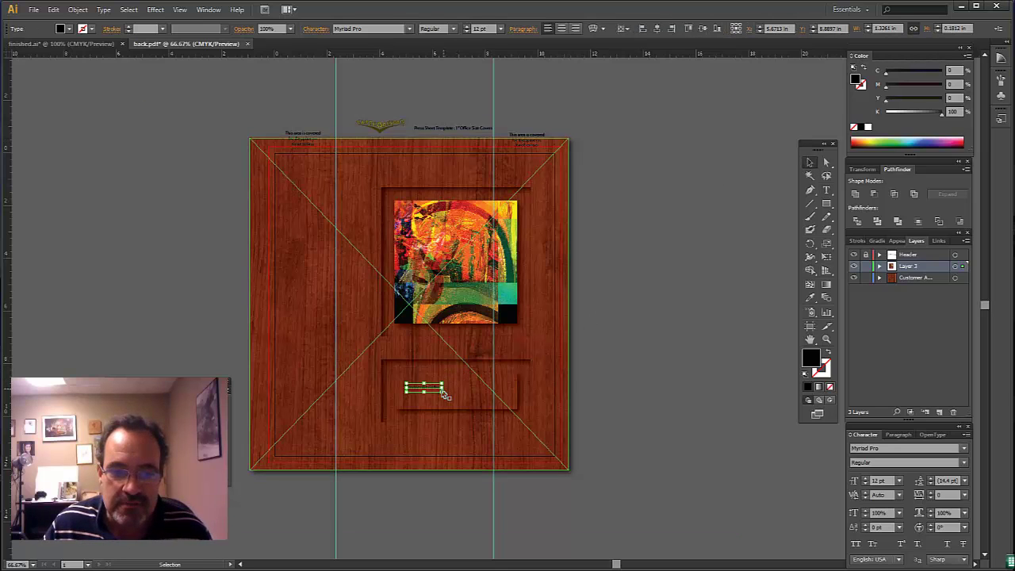
{"action": "left_click_drag", "start_coordinate": [442, 392], "coordinate": [515, 396]}
Fill the text white and centre it horizontally and vertically on the label rectangle
{"action": "left_click", "coordinate": [867, 127]}
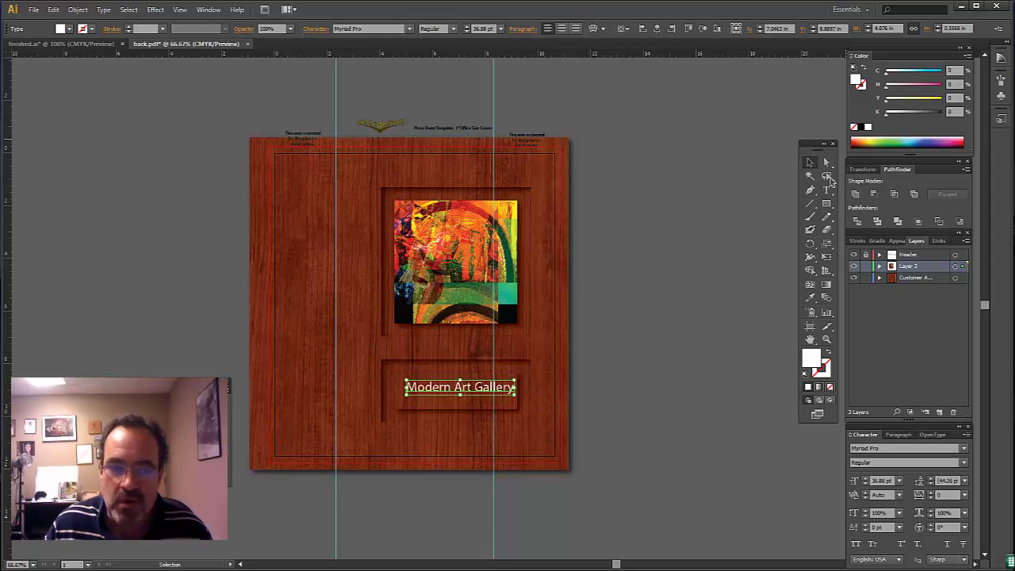
{"action": "left_click", "coordinate": [456, 409], "text": "shift"}
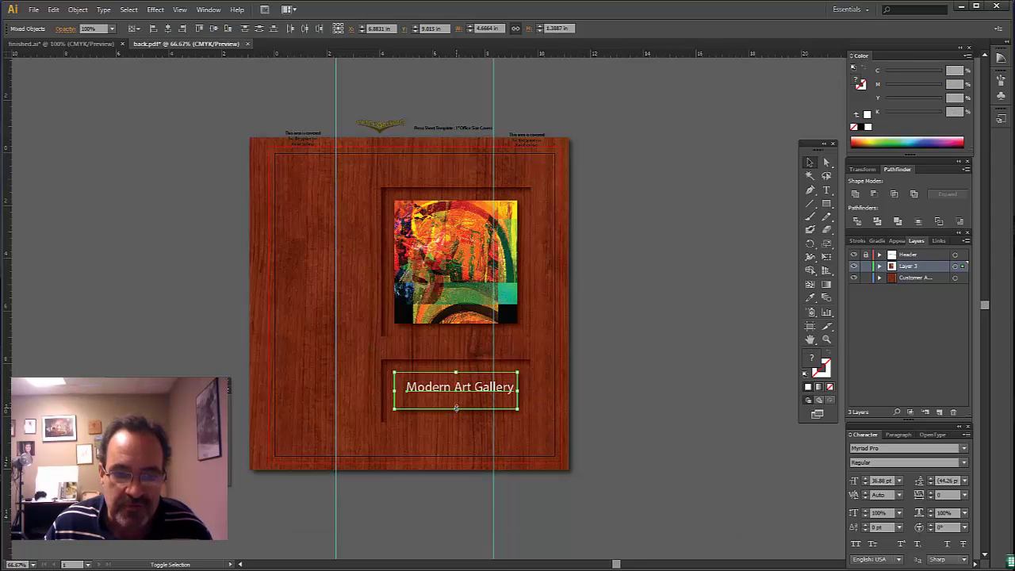
{"action": "left_click", "coordinate": [167, 29]}
{"action": "left_click", "coordinate": [213, 29]}
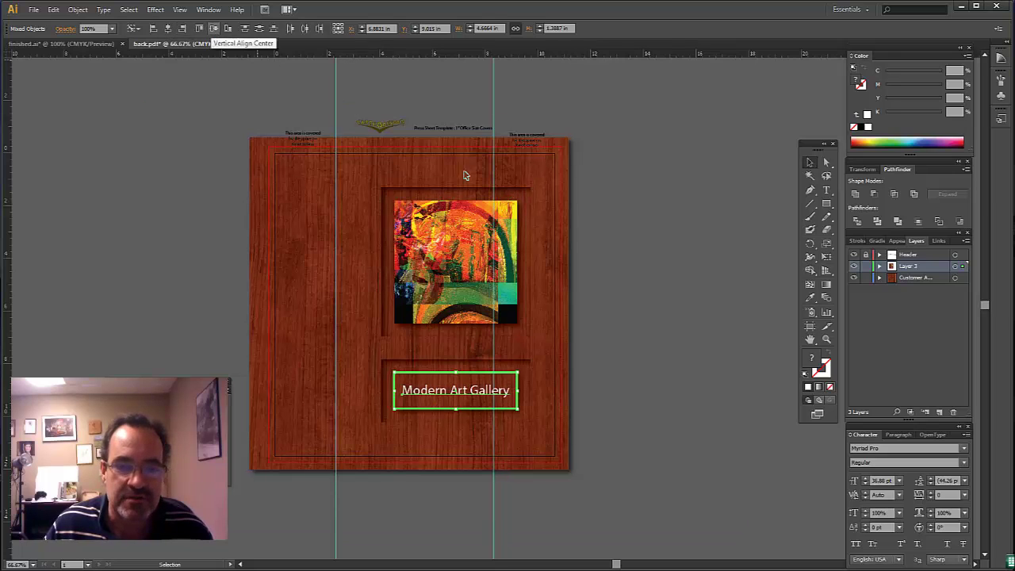
{"action": "left_click", "coordinate": [704, 275]}
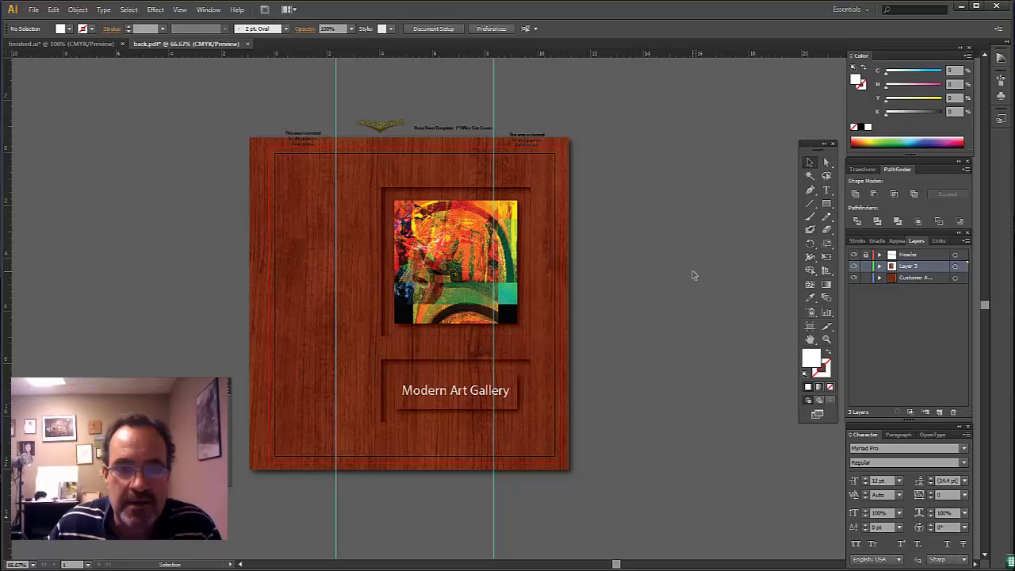
After checking finished.ai, fill the mat around the painting with blue from the Color spectrum
{"action": "left_click", "coordinate": [56, 43]}
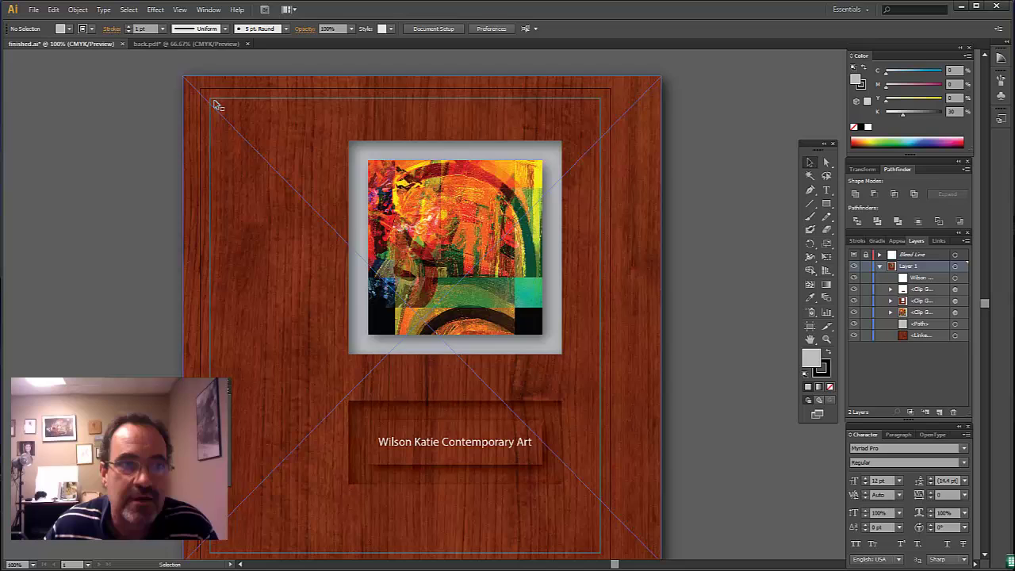
{"action": "left_click", "coordinate": [197, 41]}
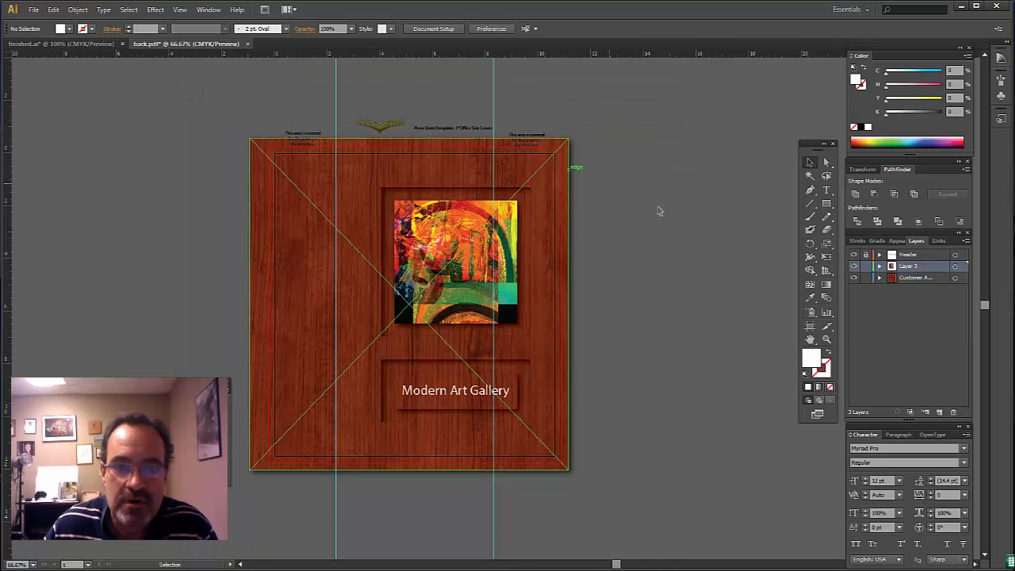
{"action": "left_click", "coordinate": [913, 278]}
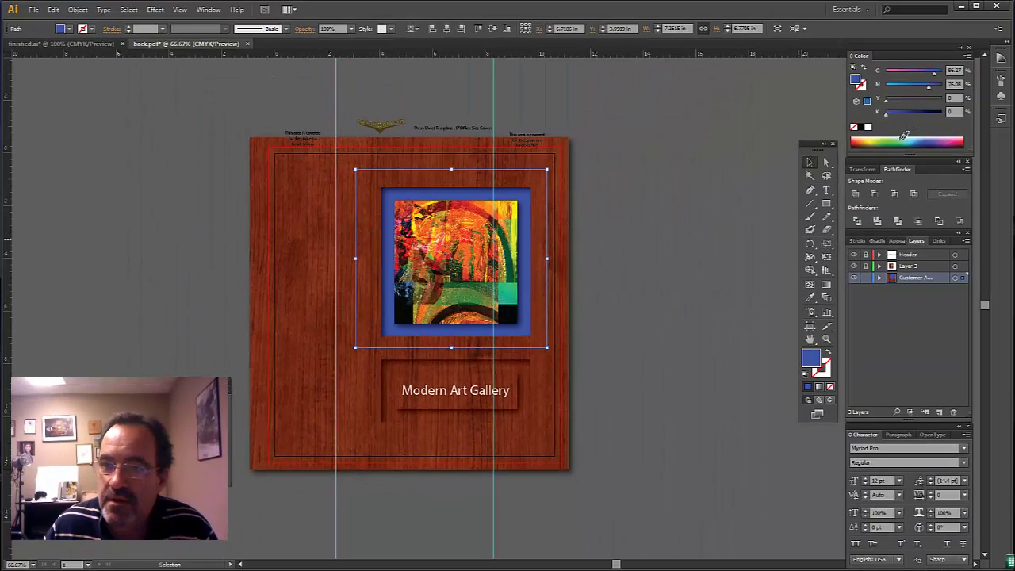
{"action": "left_click", "coordinate": [903, 135]}
{"action": "left_click", "coordinate": [902, 137]}
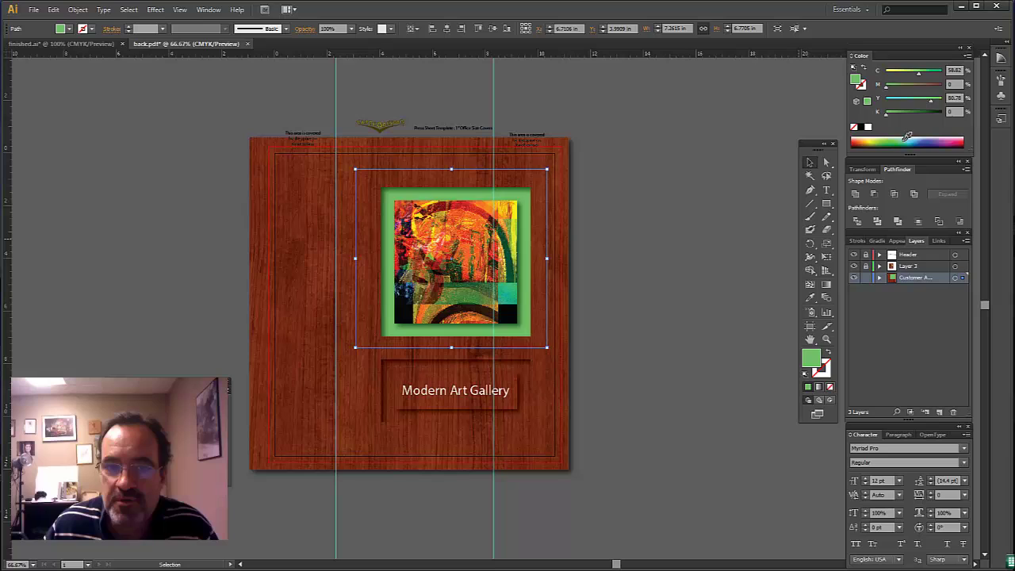
{"action": "left_click", "coordinate": [932, 137]}
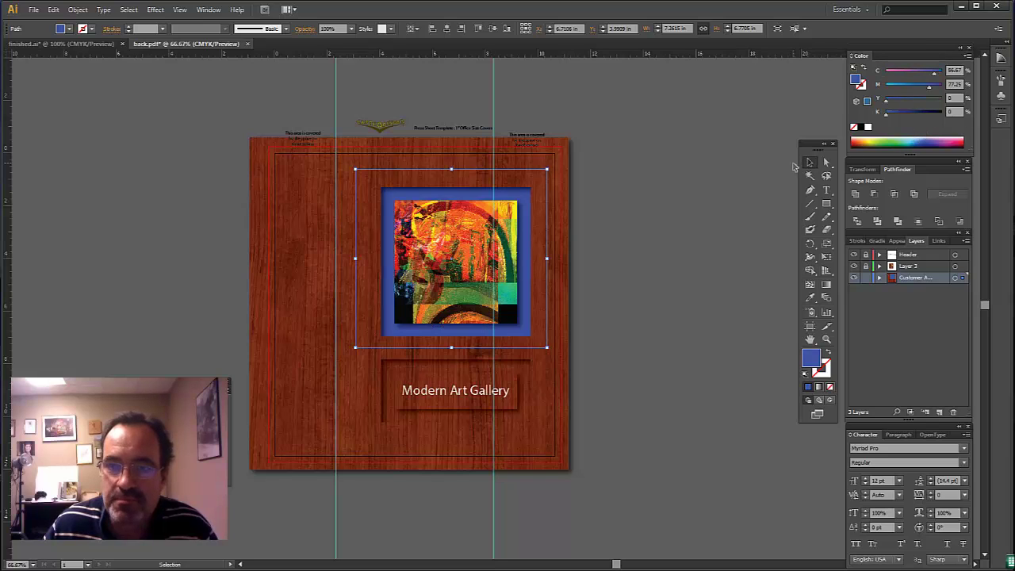
{"action": "left_click", "coordinate": [739, 173]}
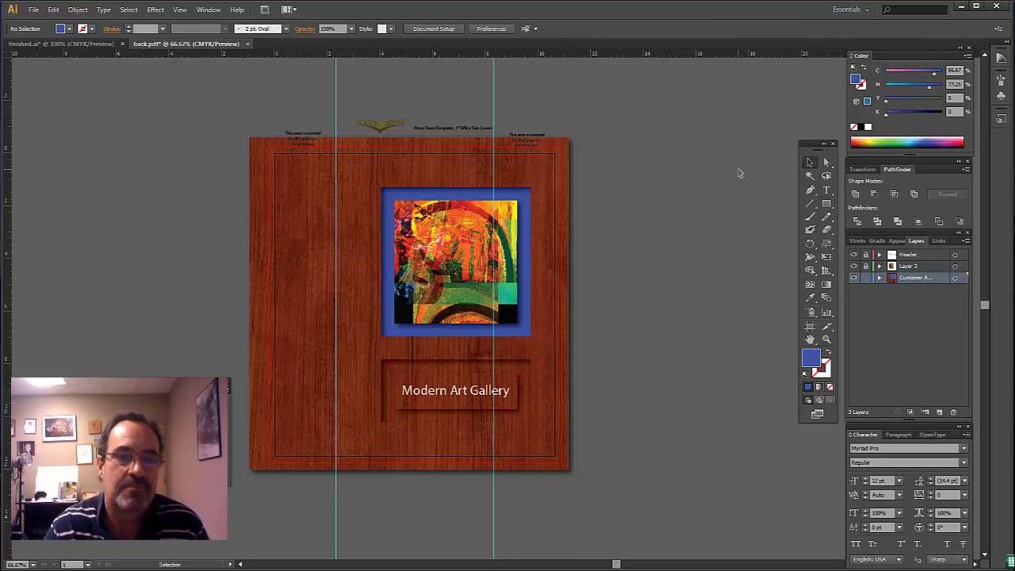